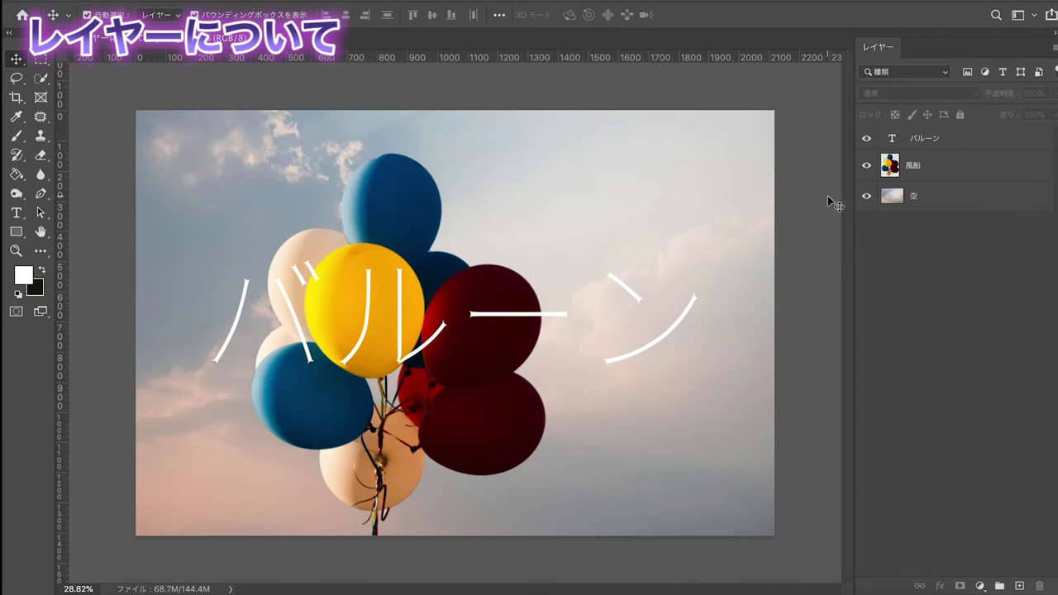
pyautogui.click(940, 205)
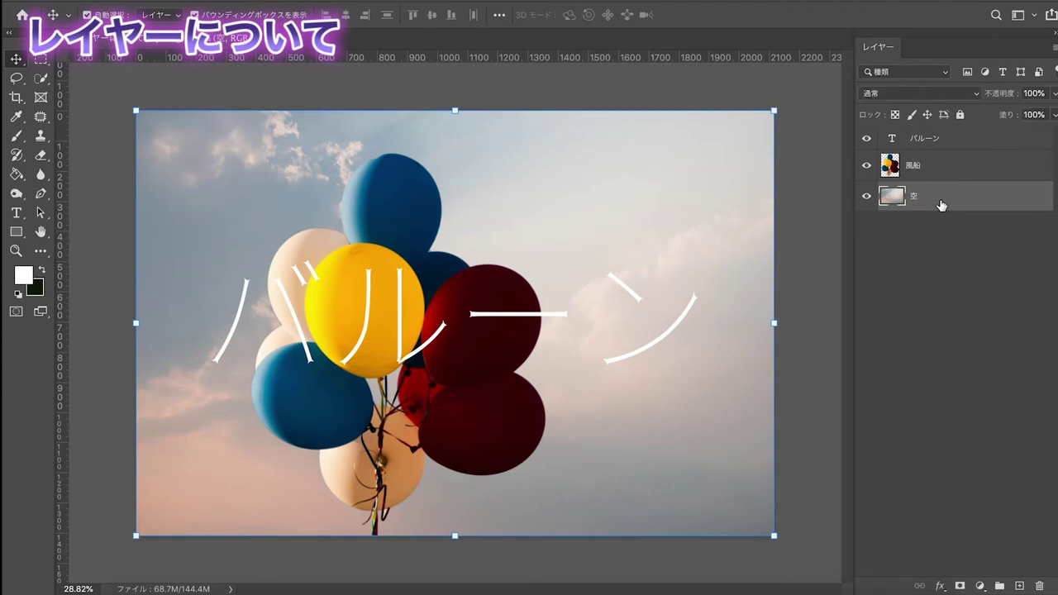
pyautogui.click(941, 171)
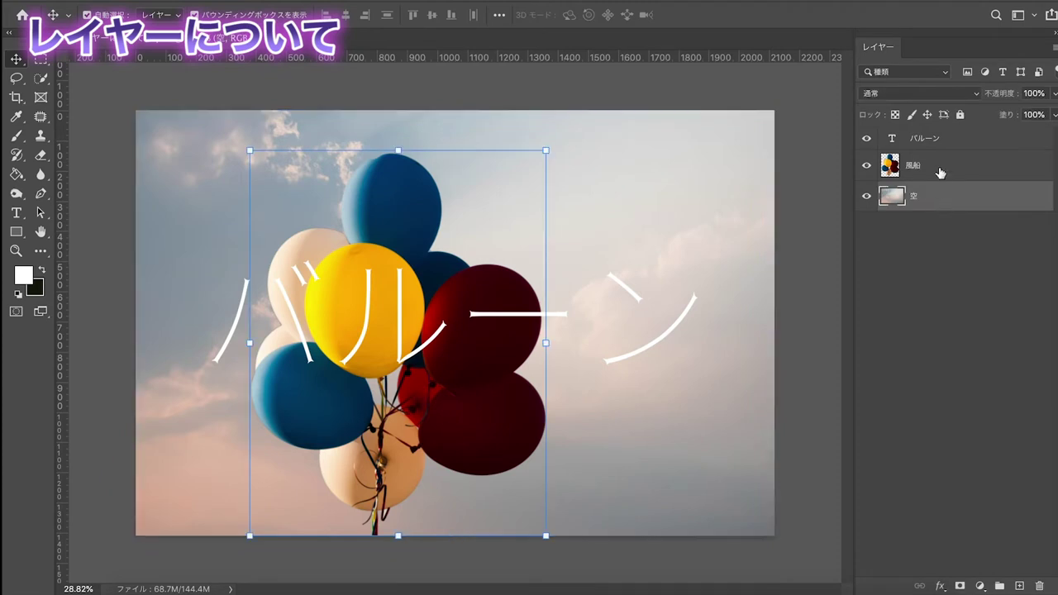
pyautogui.click(950, 141)
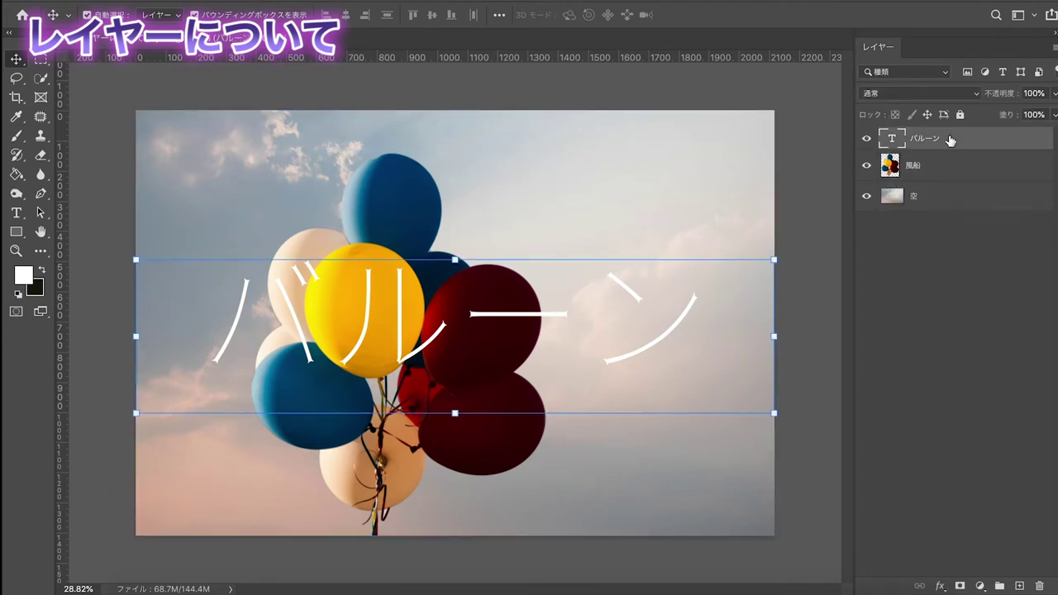
pyautogui.click(920, 247)
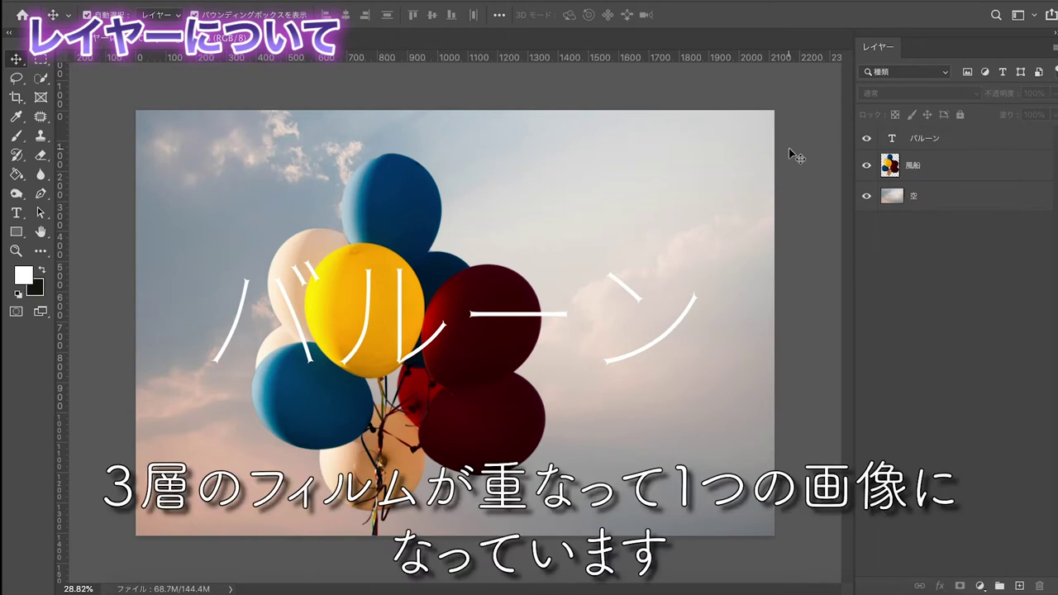
pyautogui.click(933, 167)
pyautogui.click(949, 138)
pyautogui.click(931, 221)
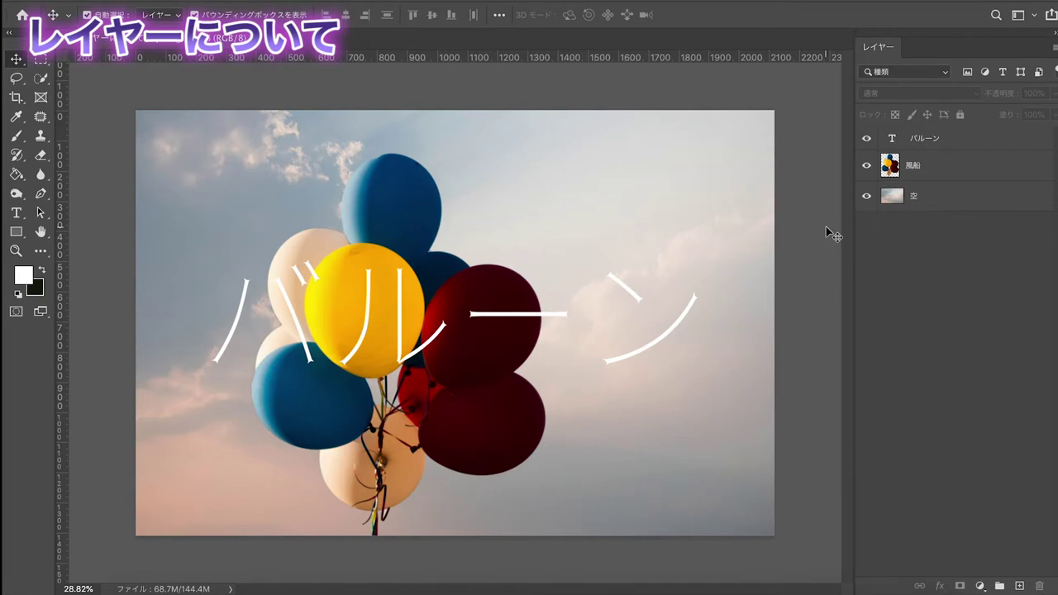
pyautogui.click(960, 144)
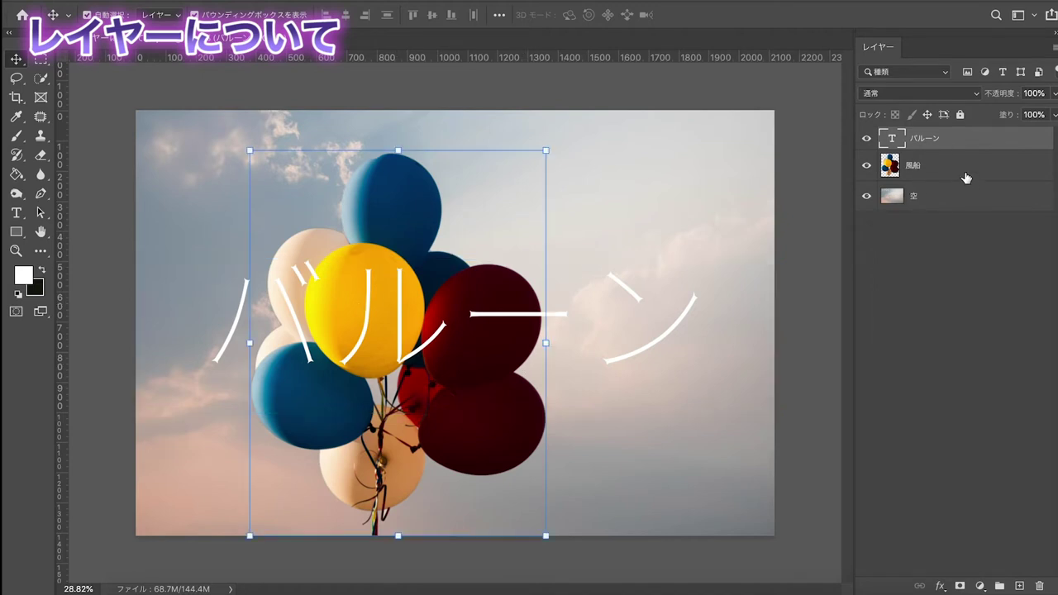
pyautogui.click(965, 178)
pyautogui.click(962, 196)
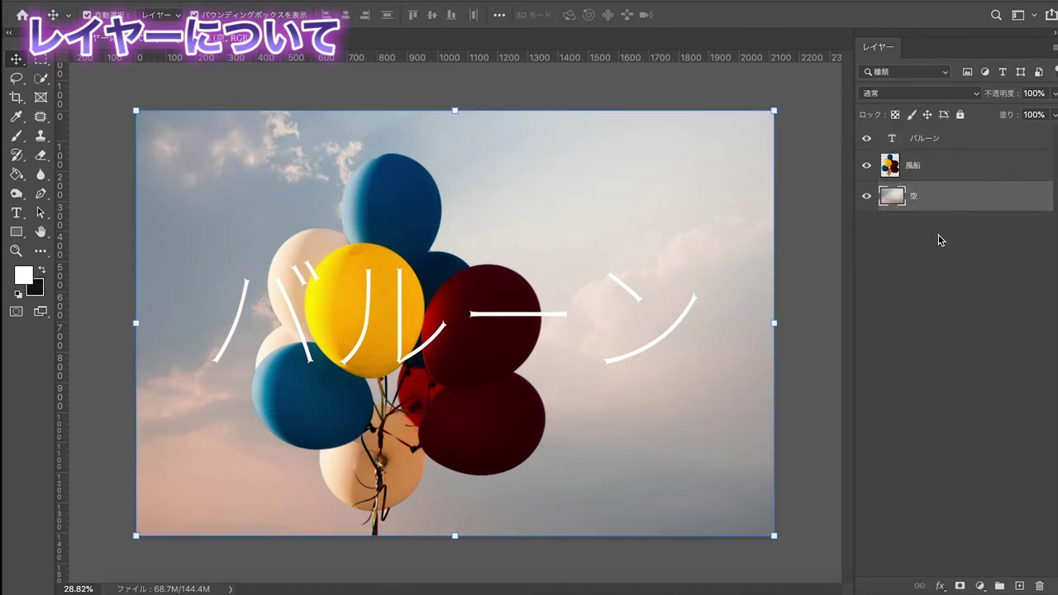
pyautogui.click(939, 234)
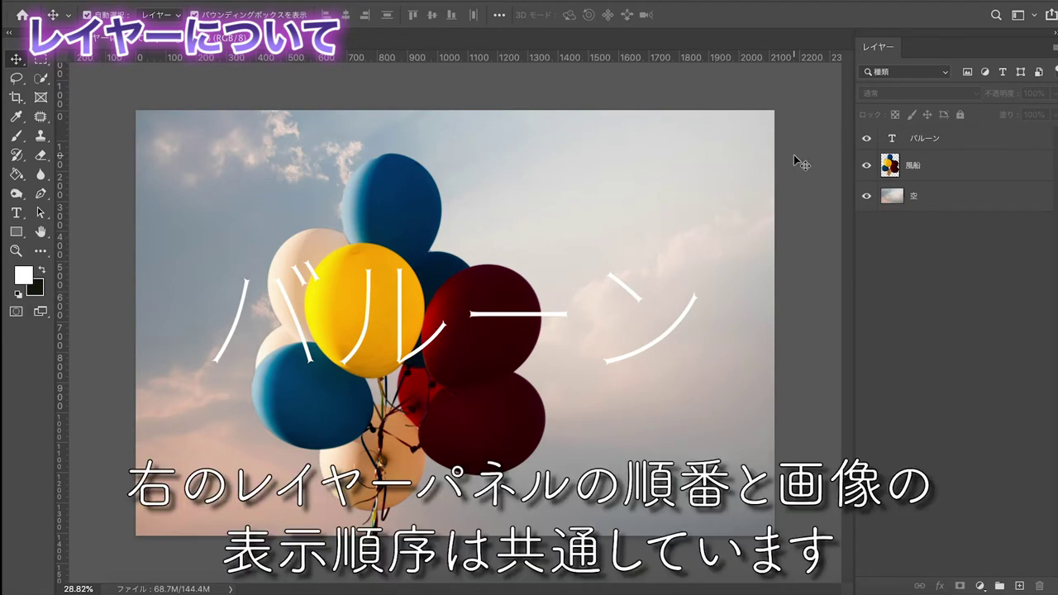
pyautogui.click(1024, 136)
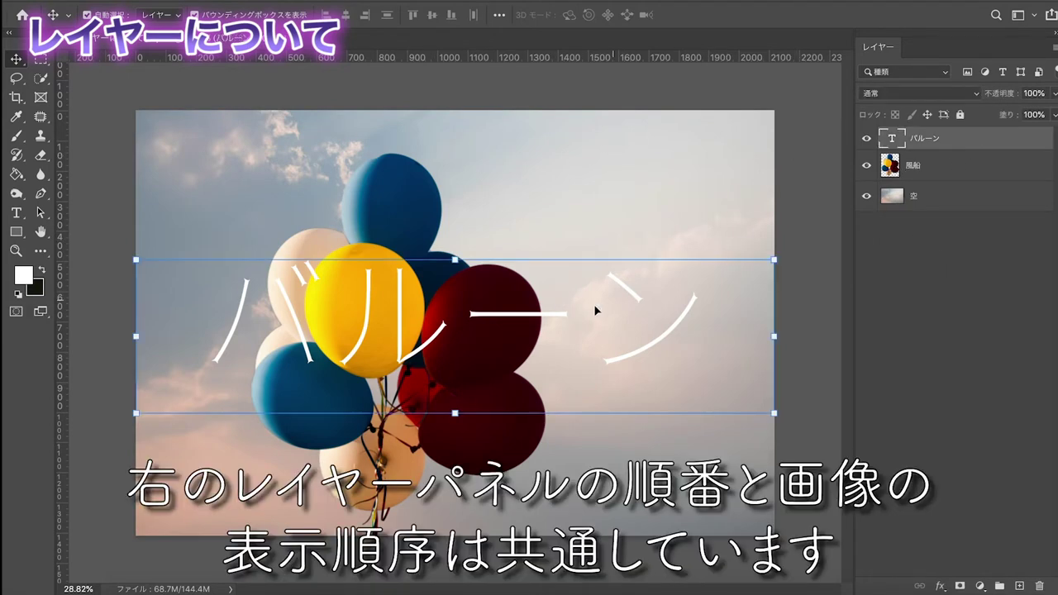
pyautogui.click(972, 168)
pyautogui.click(989, 145)
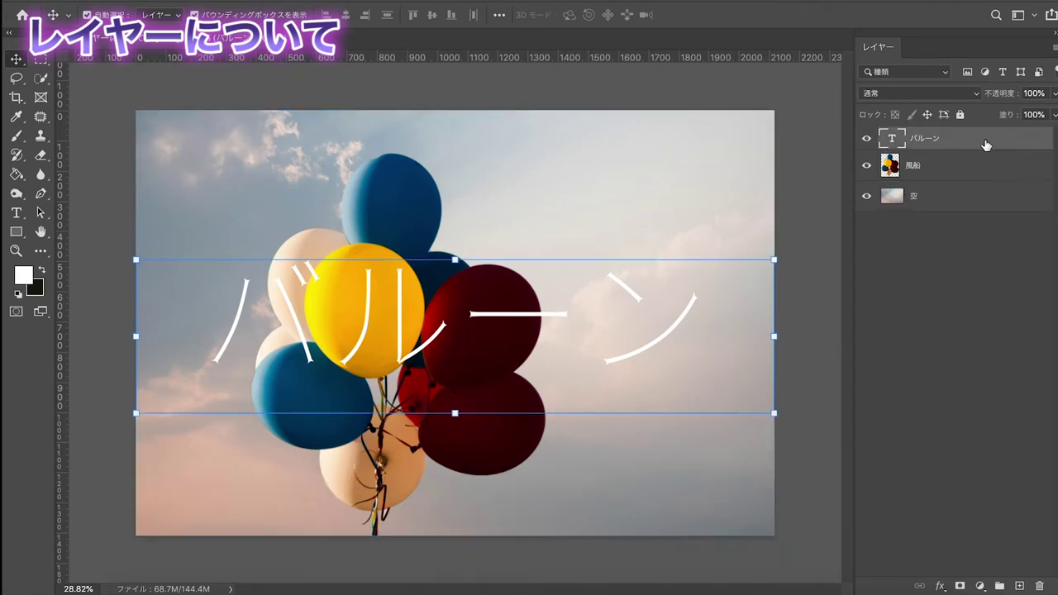
# Step: Move the バルーン text layer to the bottom of the layer stack
pyautogui.moveTo(972, 142); pyautogui.dragTo(969, 210)
pyautogui.click(819, 175)
pyautogui.click(936, 199)
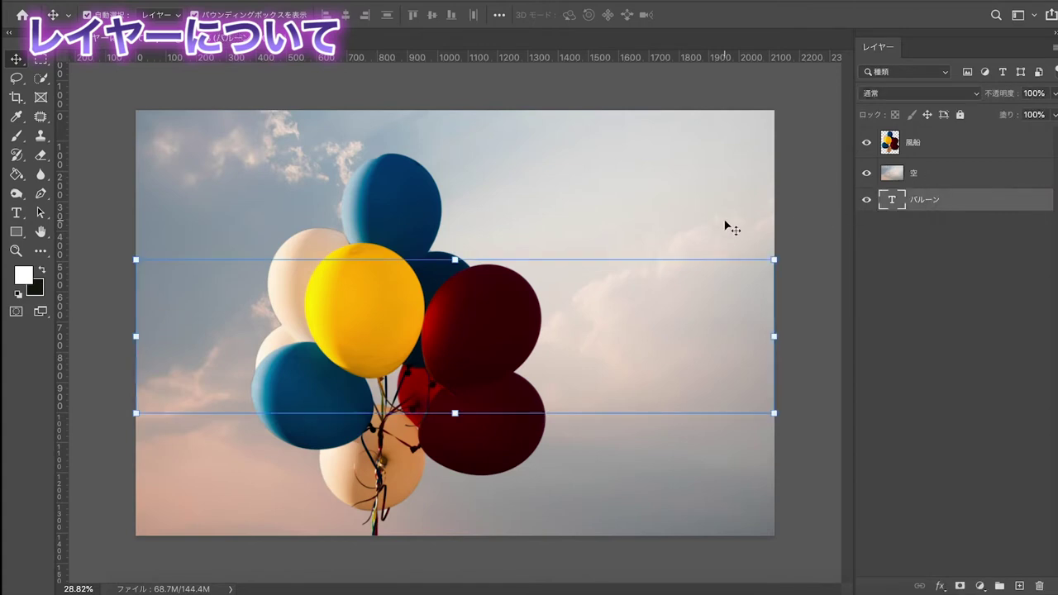
pyautogui.click(819, 97)
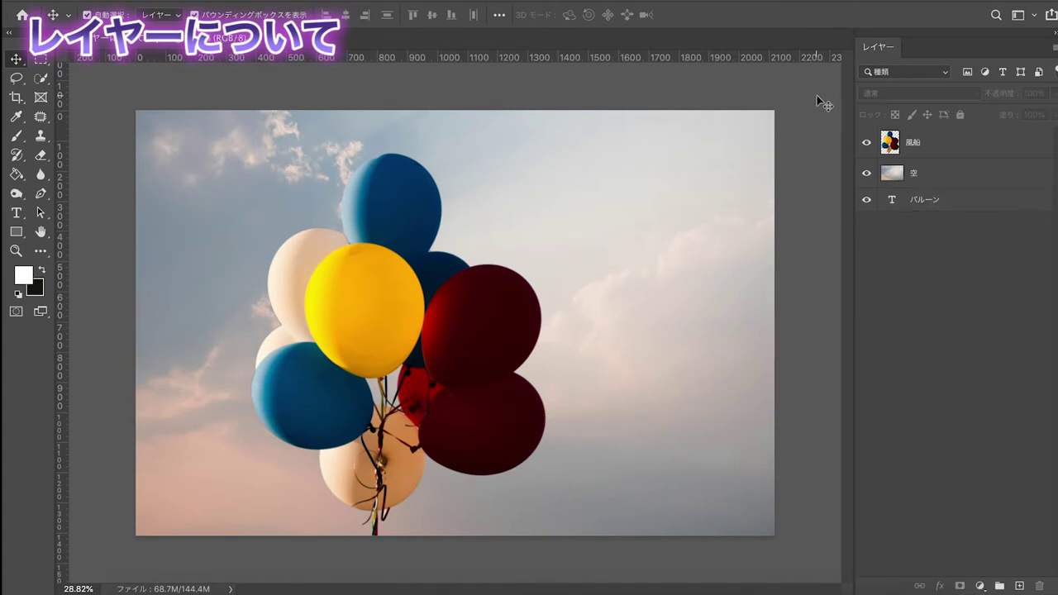
# Step: Move the 空 sky layer above the 風船 balloons layer
pyautogui.click(915, 171)
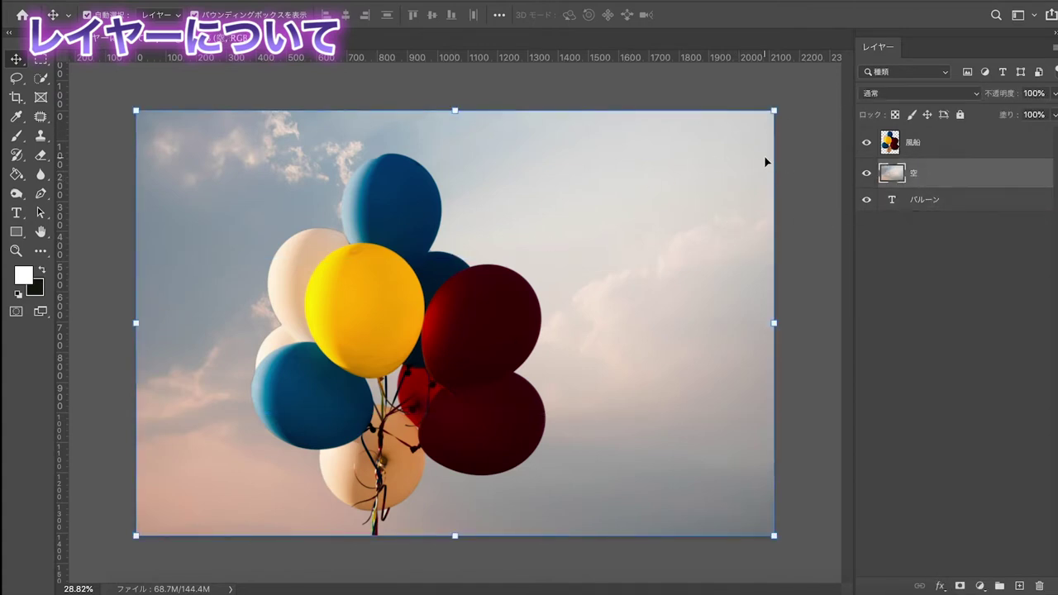
pyautogui.click(819, 136)
pyautogui.click(909, 197)
pyautogui.click(827, 168)
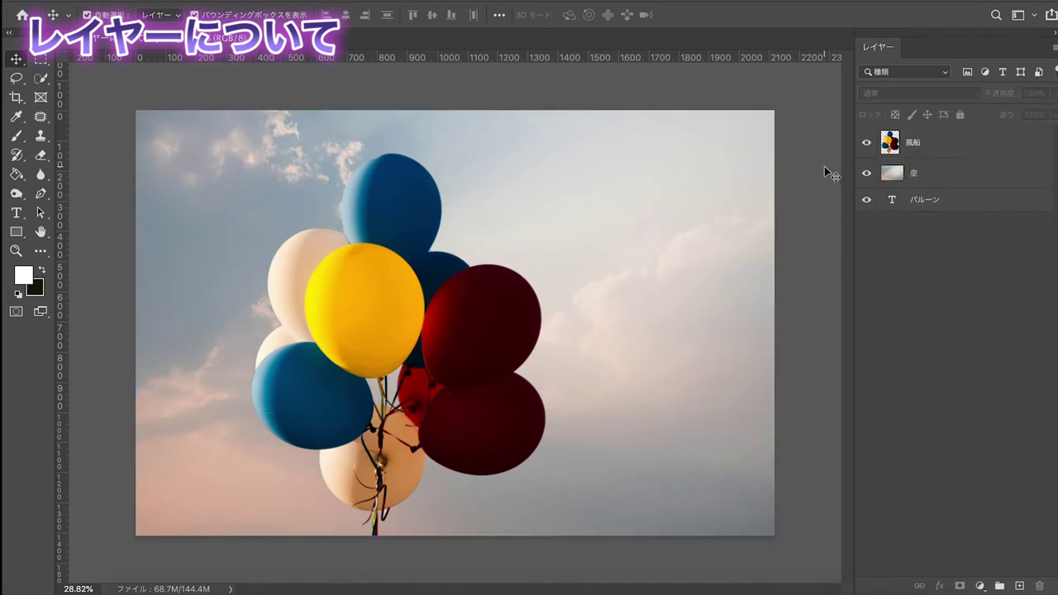
pyautogui.click(944, 172)
pyautogui.moveTo(945, 172); pyautogui.dragTo(910, 143)
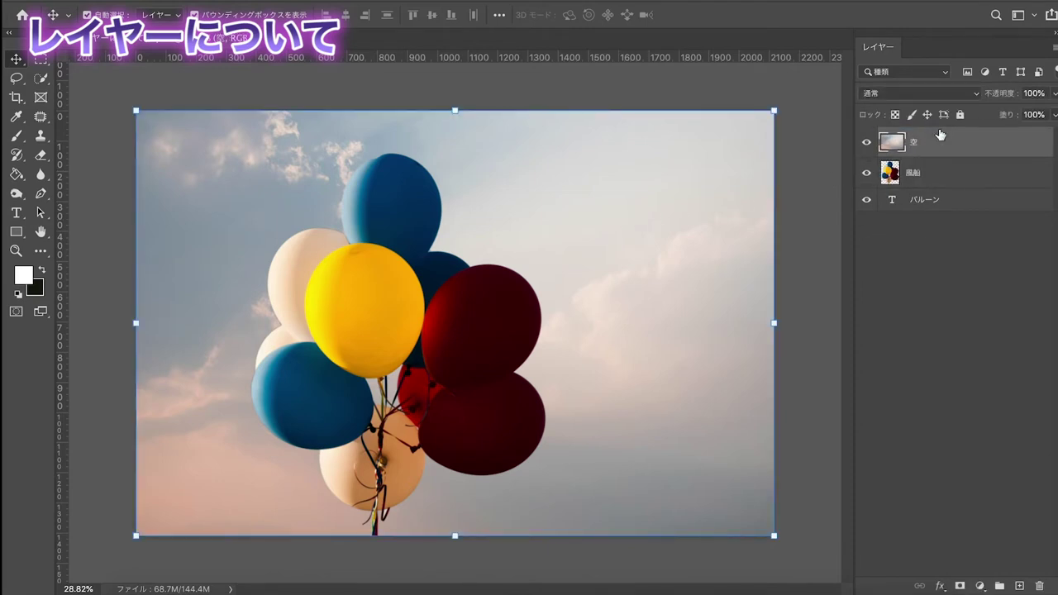
pyautogui.click(796, 167)
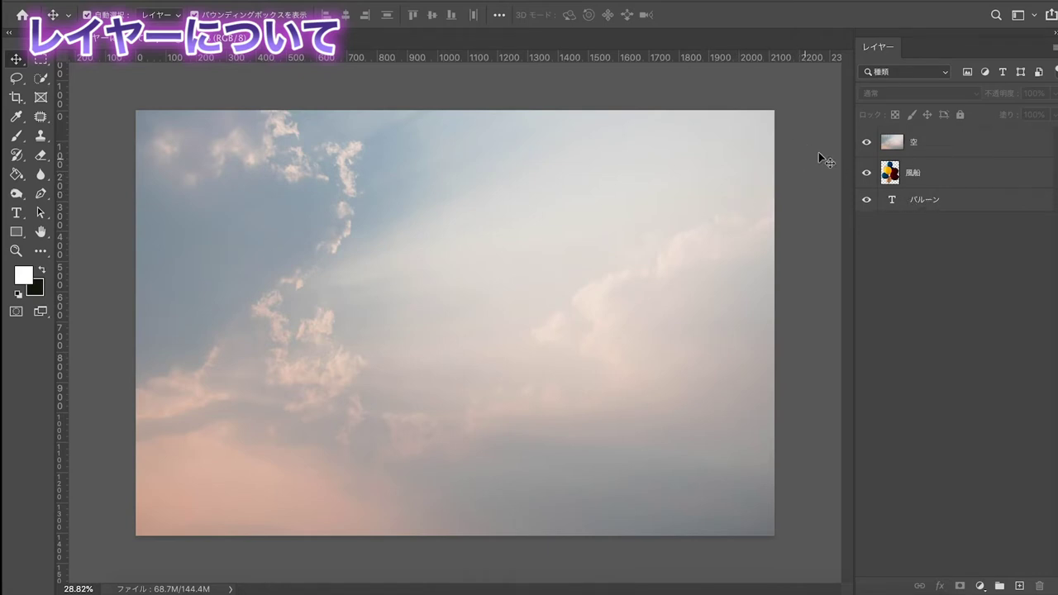
# Step: Return the 空 sky layer to the bottom and restore the バルーン text above 風船
pyautogui.moveTo(983, 147); pyautogui.dragTo(980, 215)
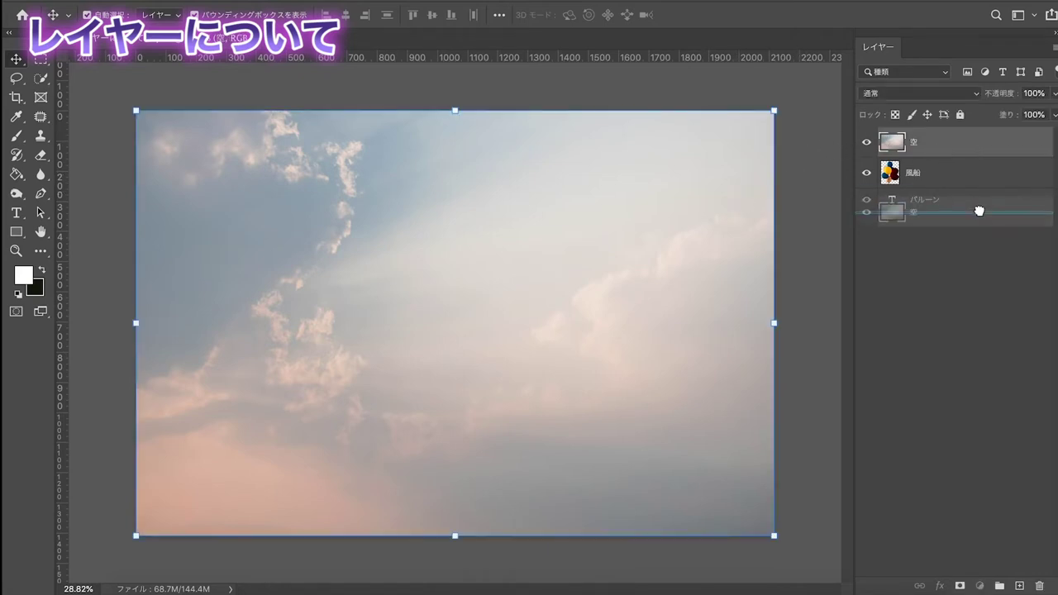
pyautogui.click(808, 137)
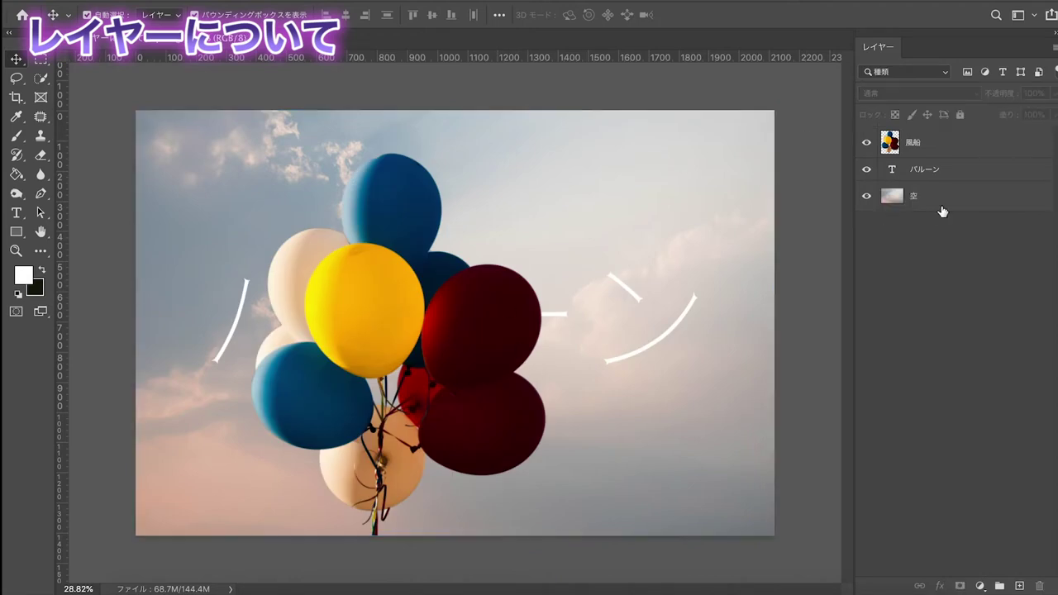
pyautogui.moveTo(942, 178); pyautogui.dragTo(934, 132)
pyautogui.click(790, 116)
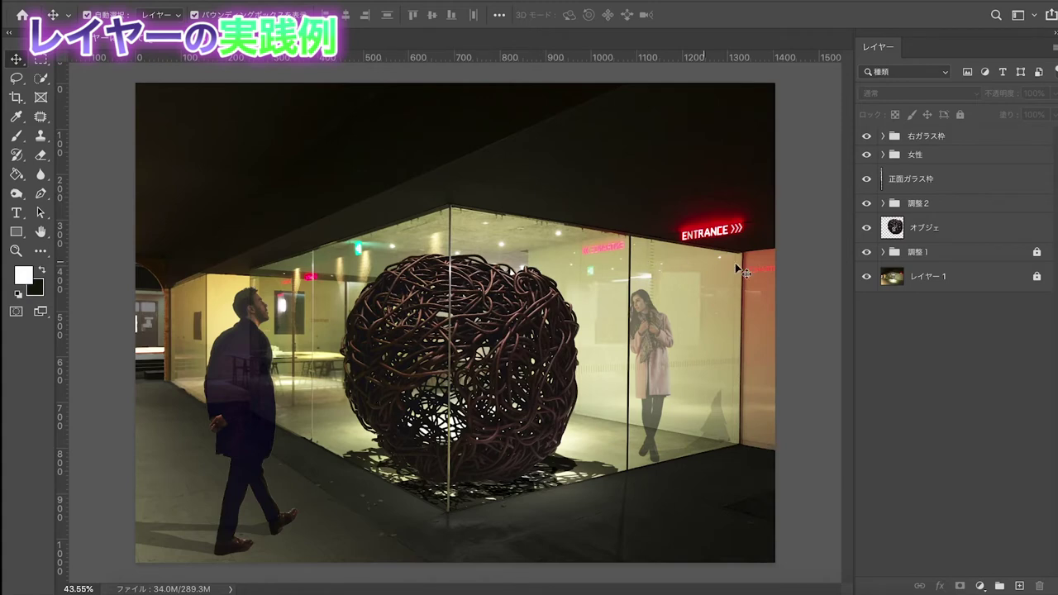
# Step: Unlock 調整1 and レイヤー1, solo the background レイヤー1, then show all layers again
pyautogui.click(1037, 251)
pyautogui.click(1037, 276)
pyautogui.keyDown('alt'); pyautogui.click(867, 278); pyautogui.keyUp('alt')
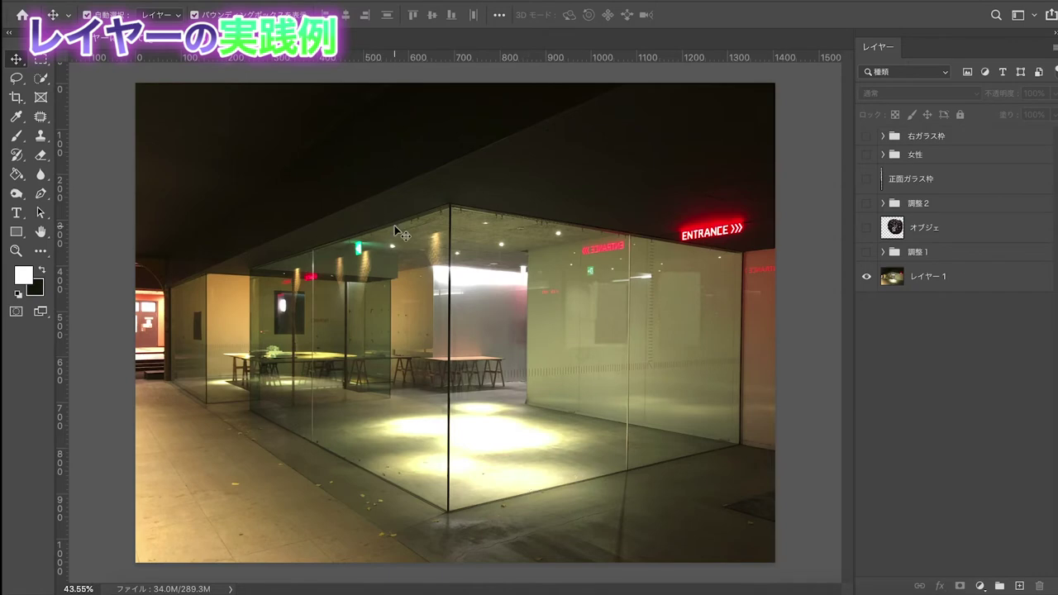
pyautogui.keyDown('alt'); pyautogui.click(866, 278); pyautogui.keyUp('alt')
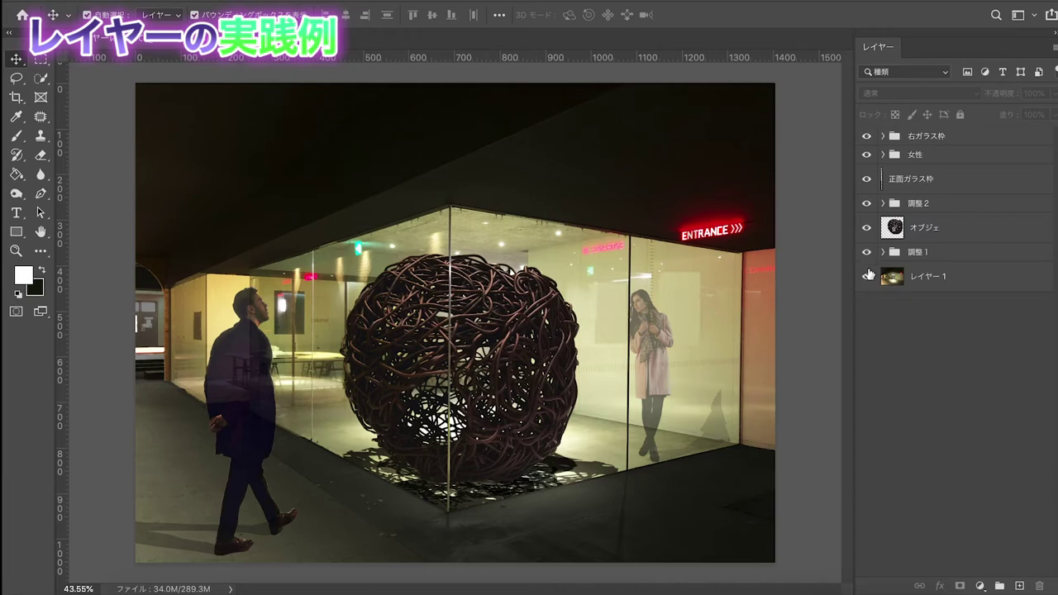
# Step: Solo the background photo, show the オブジェ sphere layer, and switch between the layers
pyautogui.keyDown('alt'); pyautogui.click(867, 275); pyautogui.keyUp('alt')
pyautogui.click(867, 228)
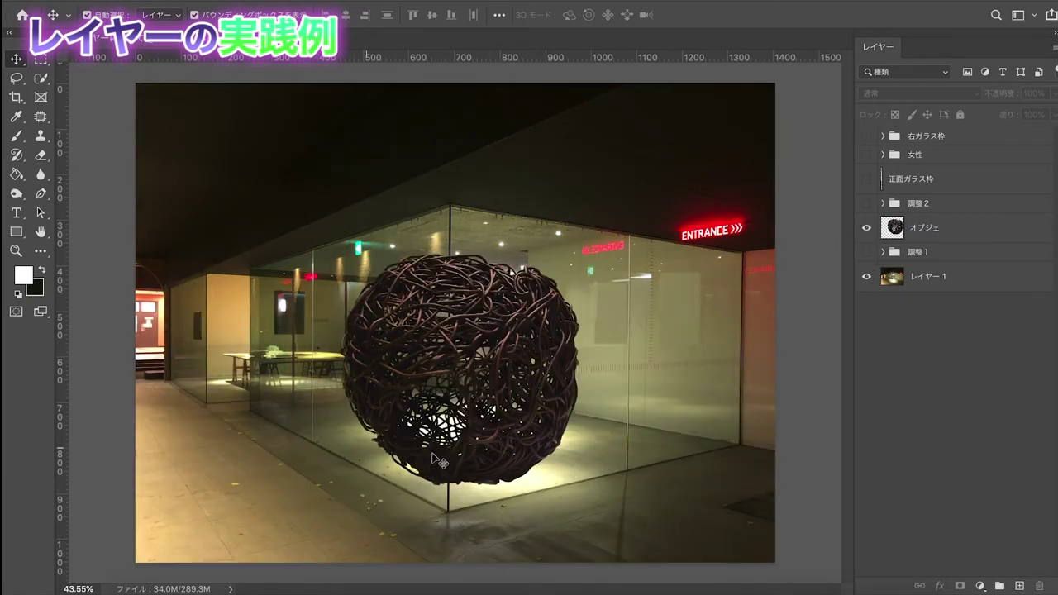
pyautogui.click(950, 228)
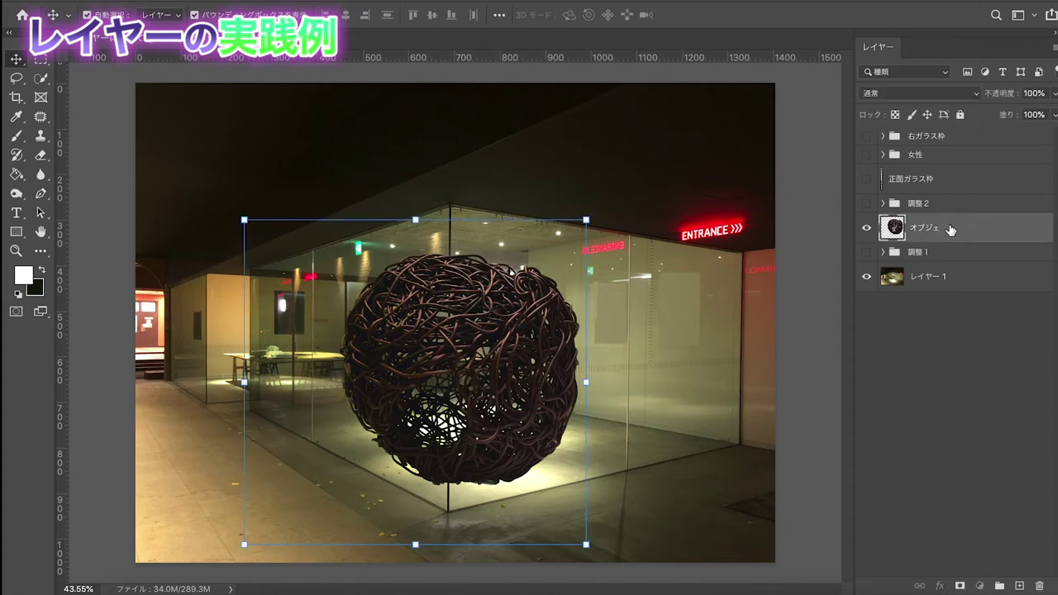
pyautogui.click(934, 279)
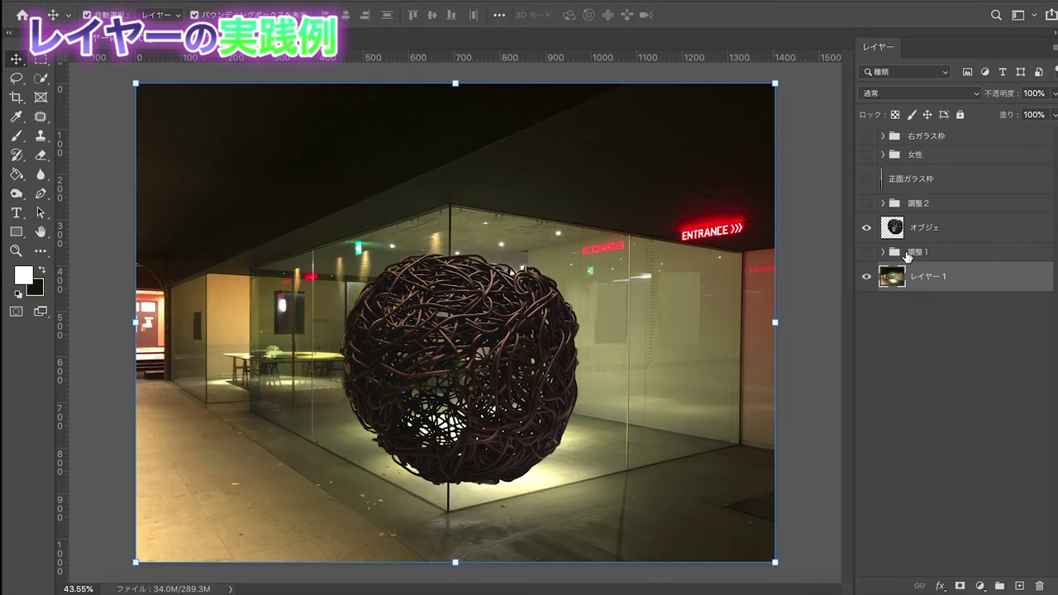
pyautogui.doubleClick(931, 236)
pyautogui.click(937, 311)
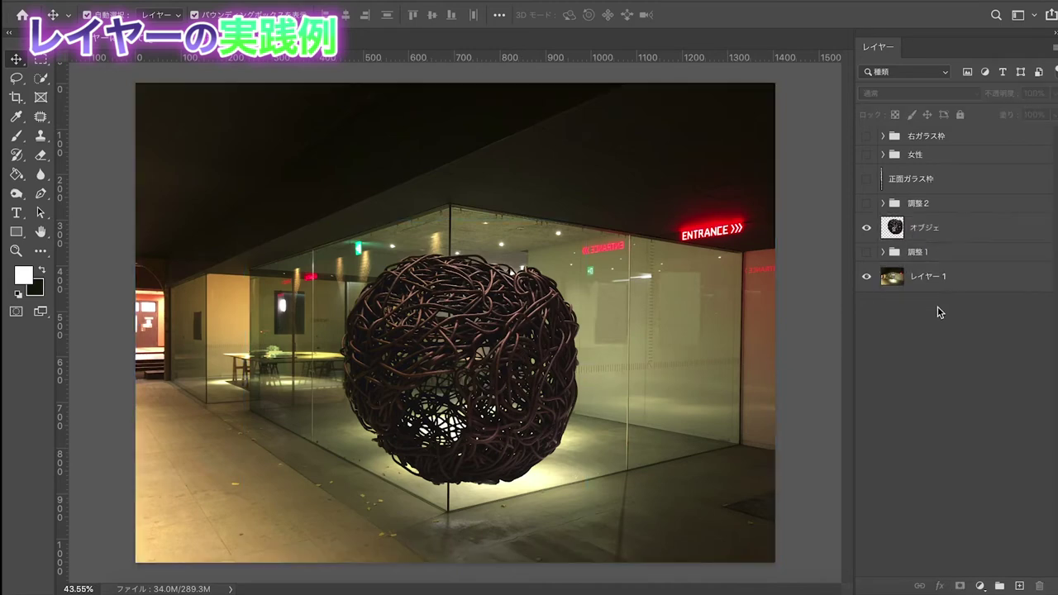
# Step: Nudge the オブジェ sphere slightly down, then make all layers visible again
pyautogui.click(472, 316)
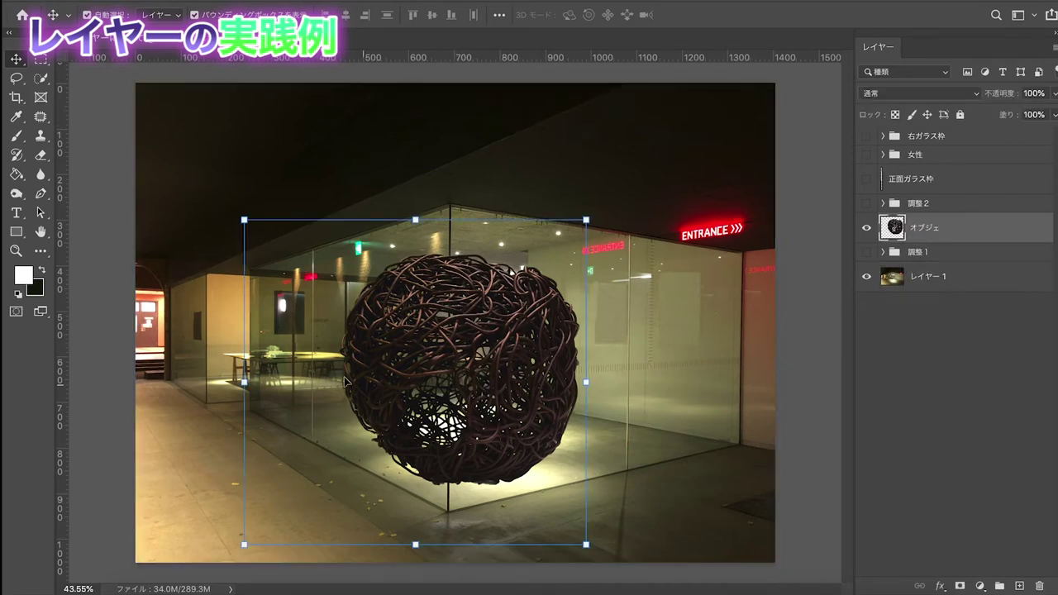
pyautogui.click(605, 167)
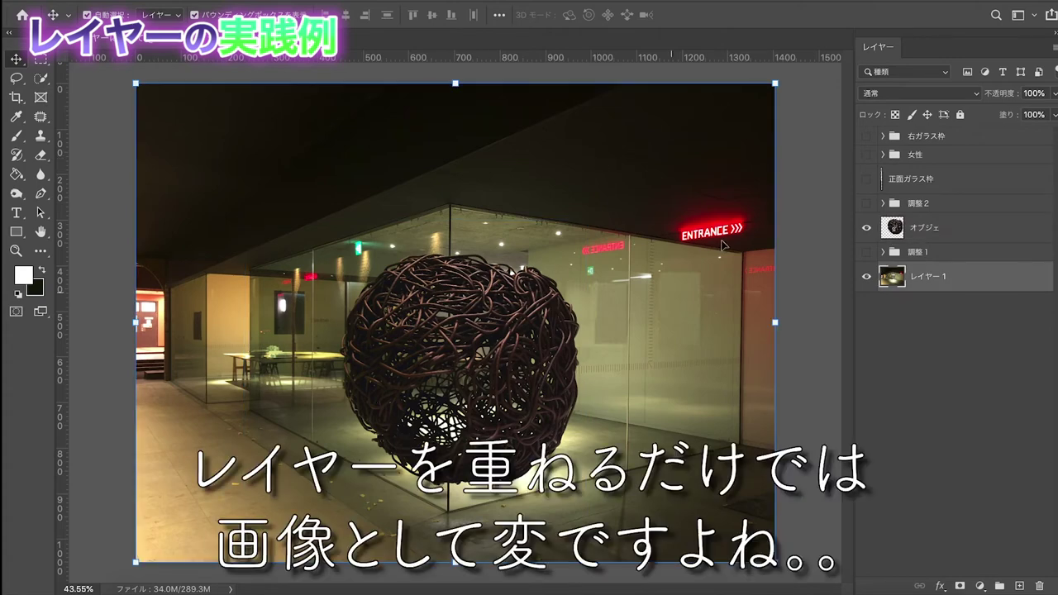
pyautogui.click(937, 314)
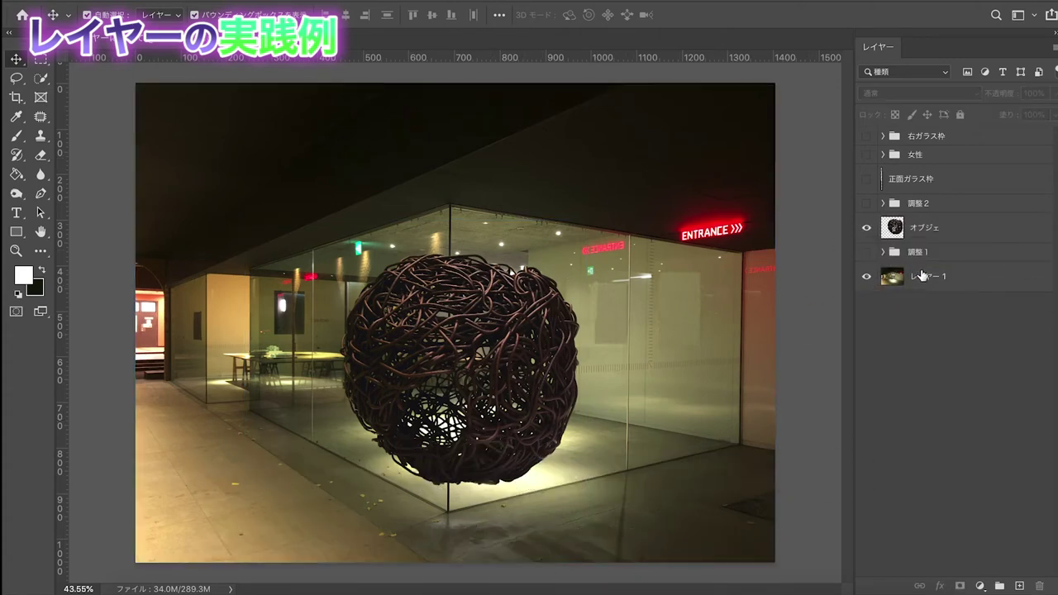
pyautogui.click(903, 278)
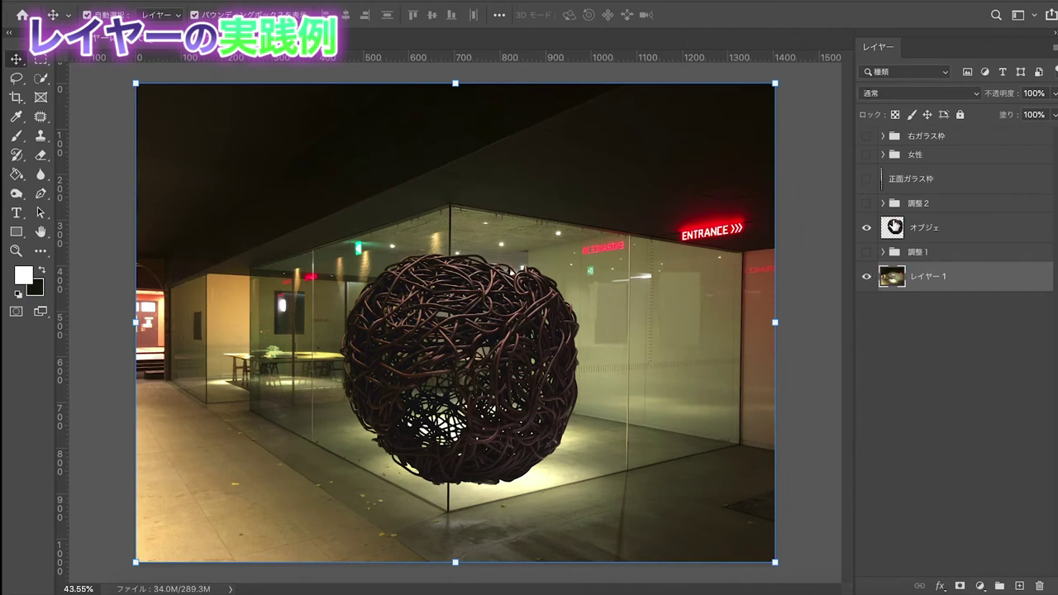
pyautogui.click(904, 228)
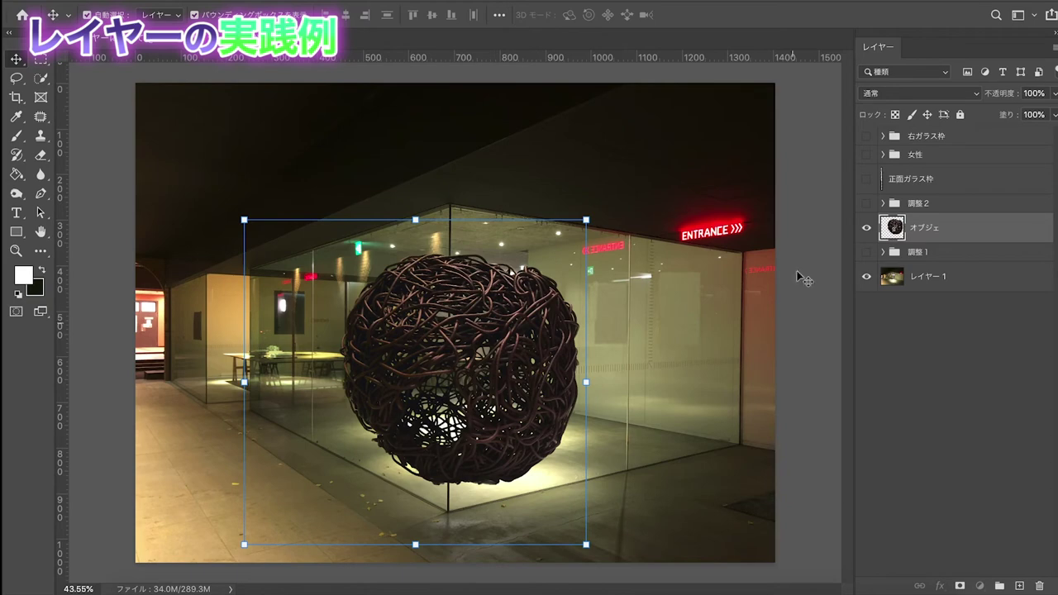
pyautogui.moveTo(501, 332)
pyautogui.mouseDown()
pyautogui.moveTo(487, 306)
pyautogui.moveTo(499, 324)
pyautogui.mouseUp()
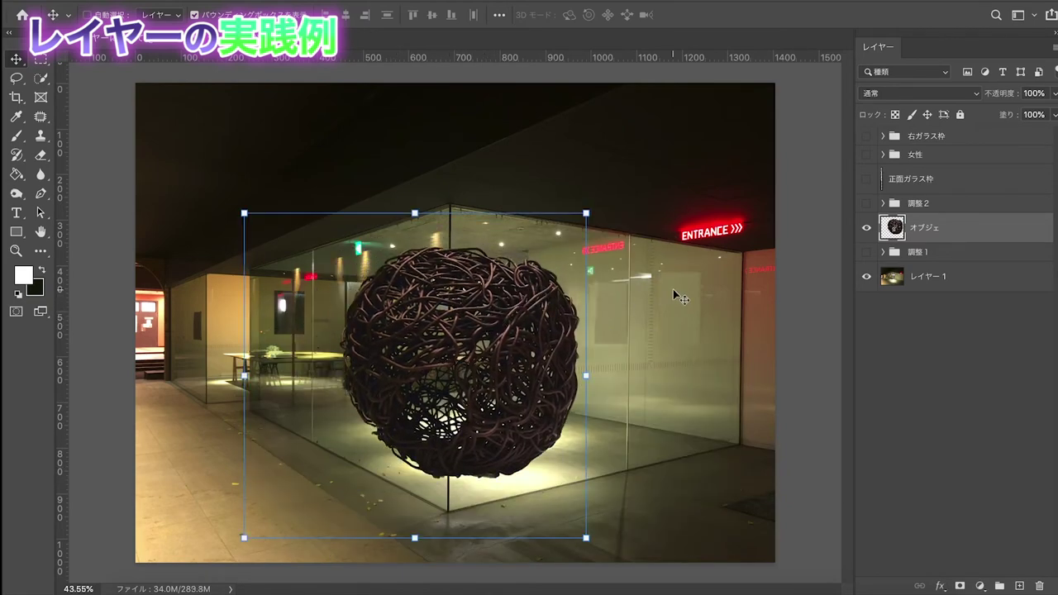
pyautogui.hotkey('shift', 'Down')
pyautogui.hotkey('shift', 'Down')
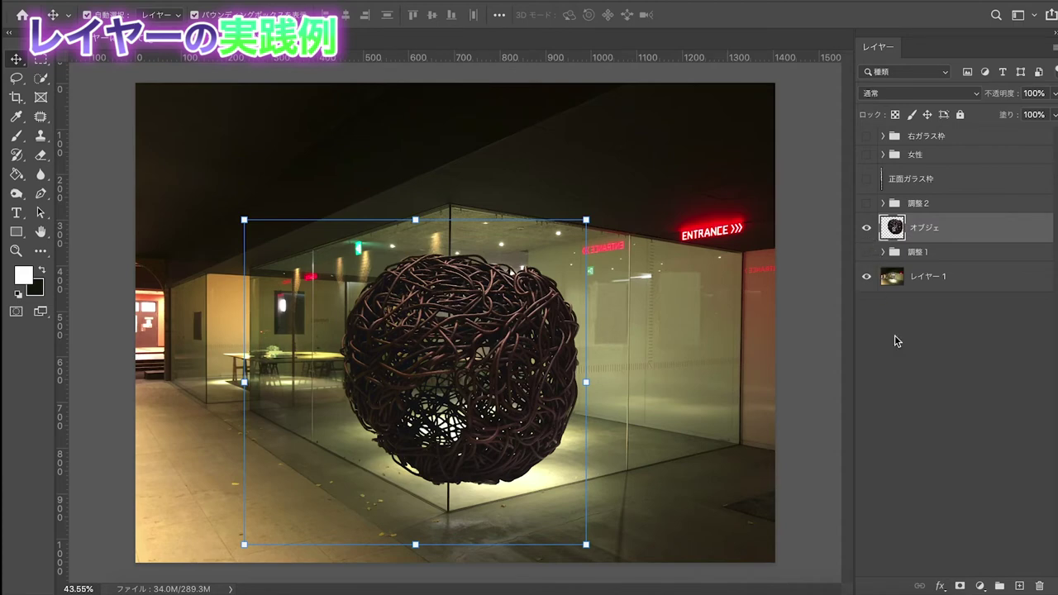
pyautogui.click(867, 231)
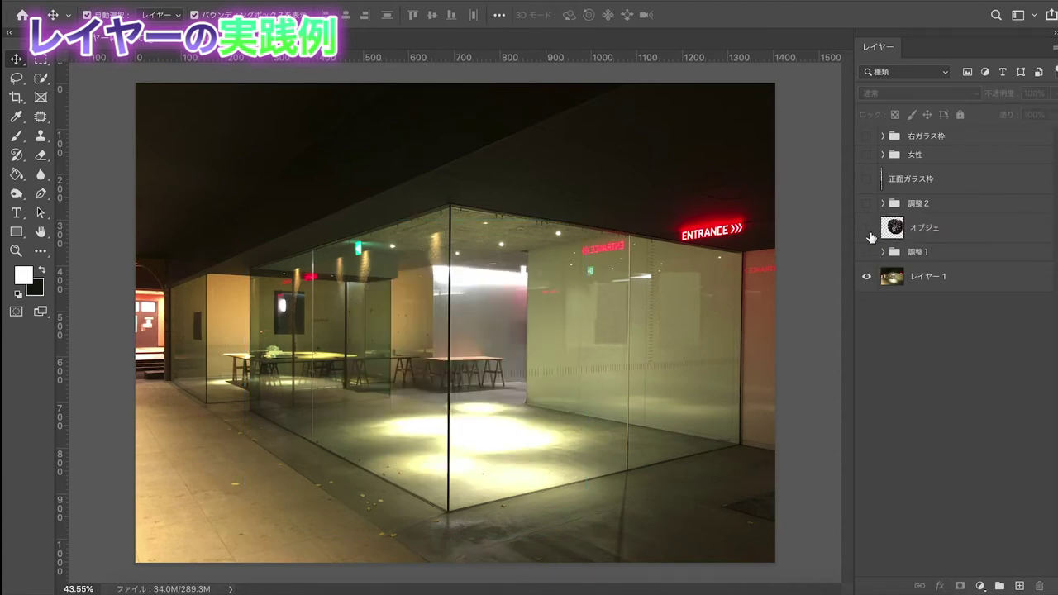
pyautogui.keyDown('alt'); pyautogui.click(867, 276); pyautogui.keyUp('alt')
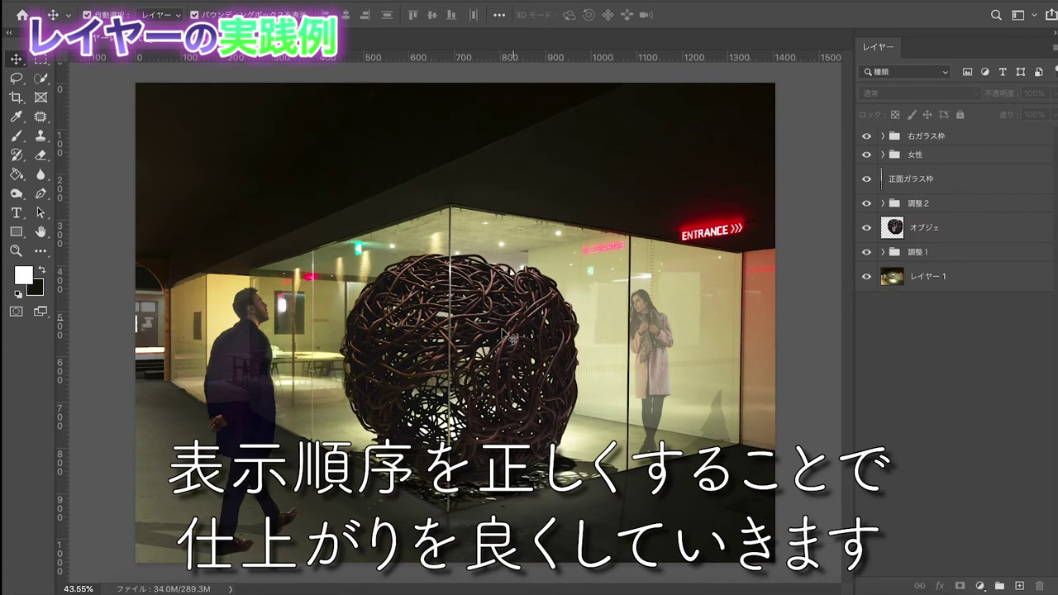
# Step: Solo the background, show オブジェ, compare 調整1's floor shadow on and off, and enable 調整2
pyautogui.keyDown('alt'); pyautogui.click(867, 276); pyautogui.keyUp('alt')
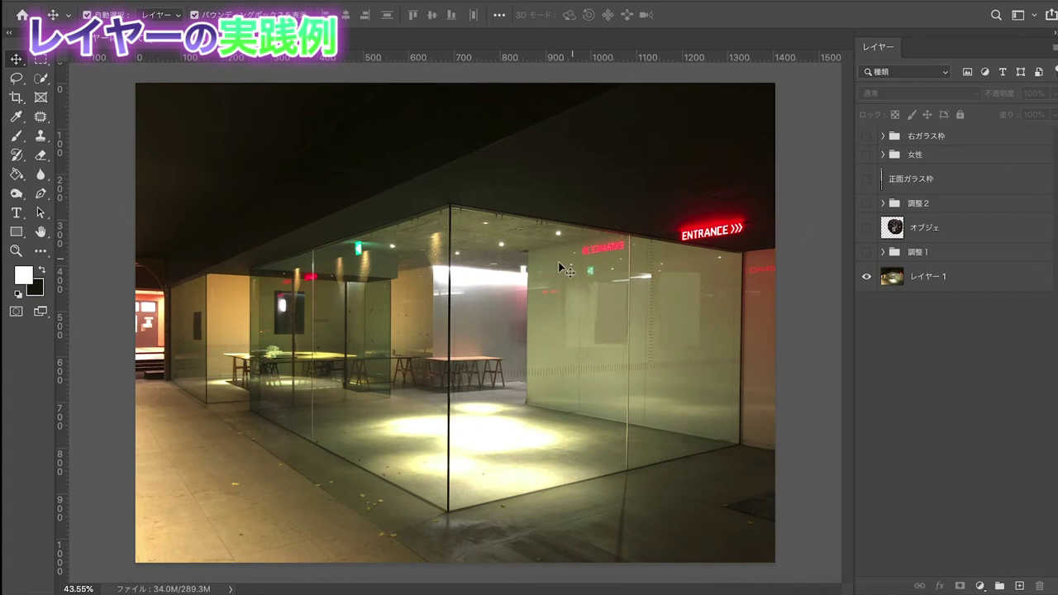
pyautogui.click(864, 227)
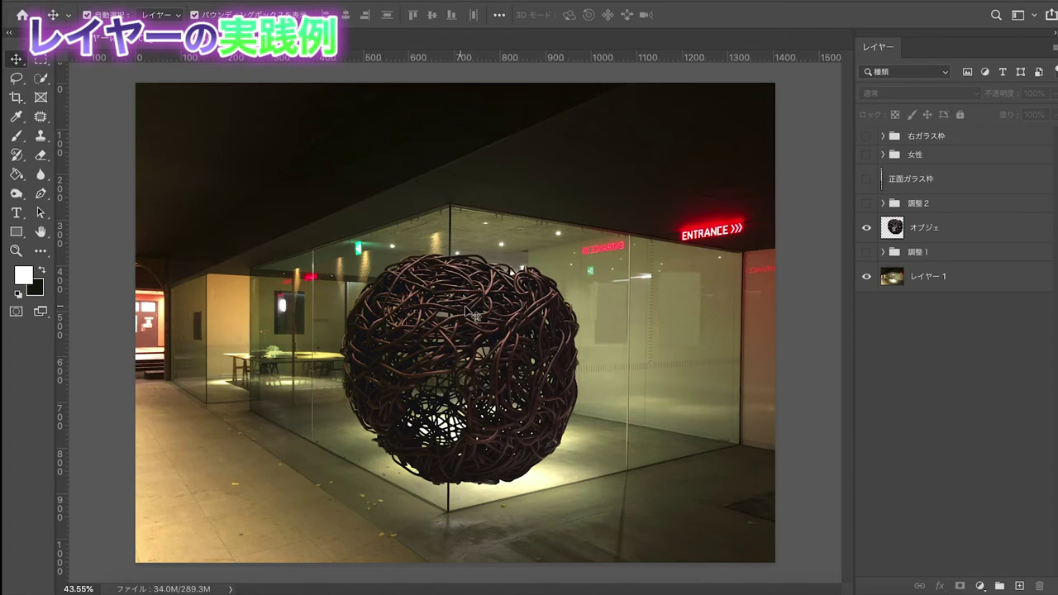
pyautogui.click(866, 252)
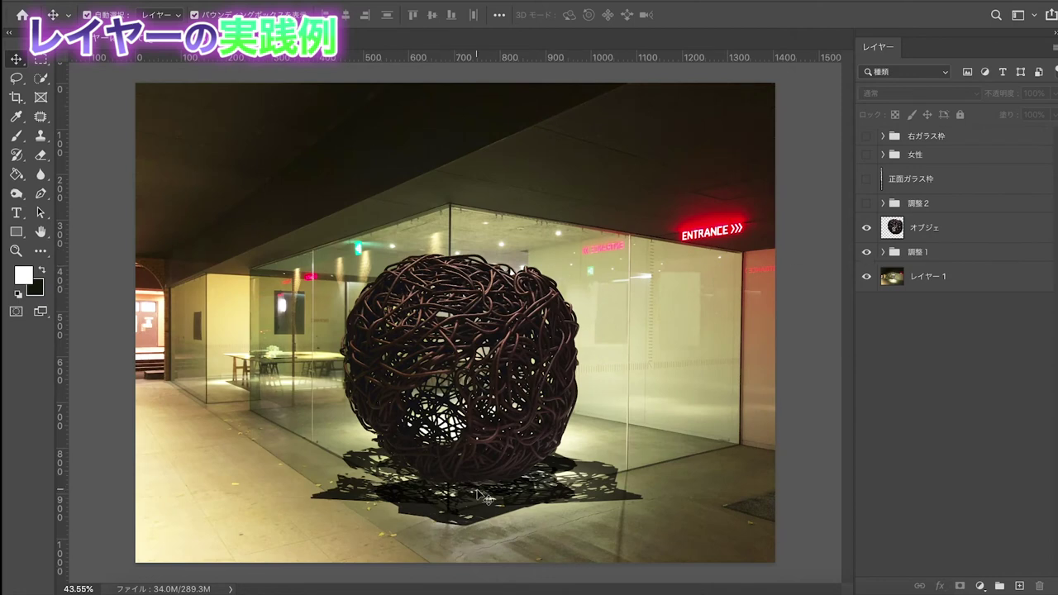
pyautogui.click(866, 253)
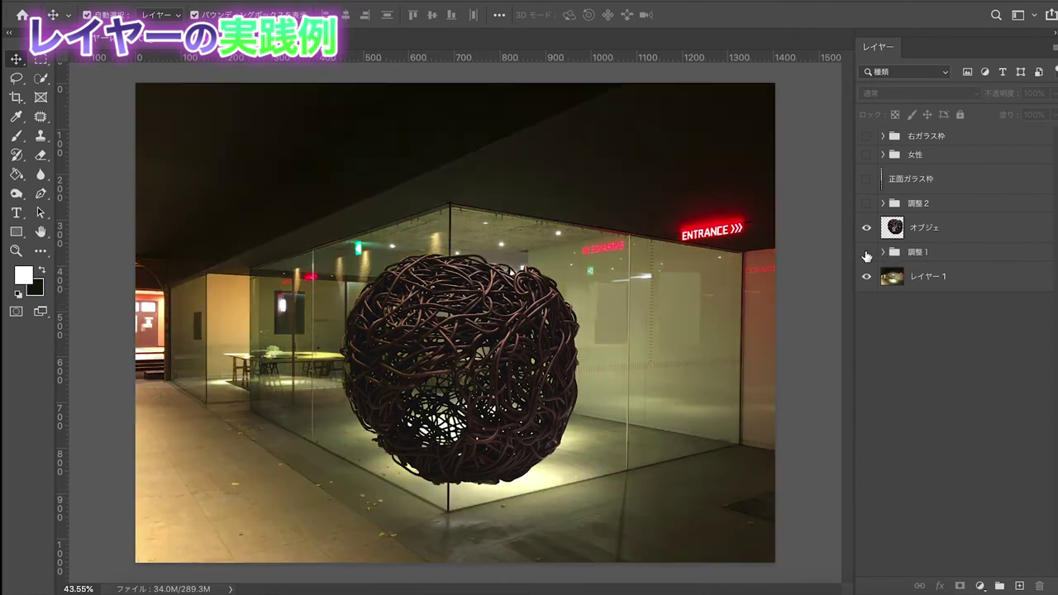
pyautogui.click(866, 252)
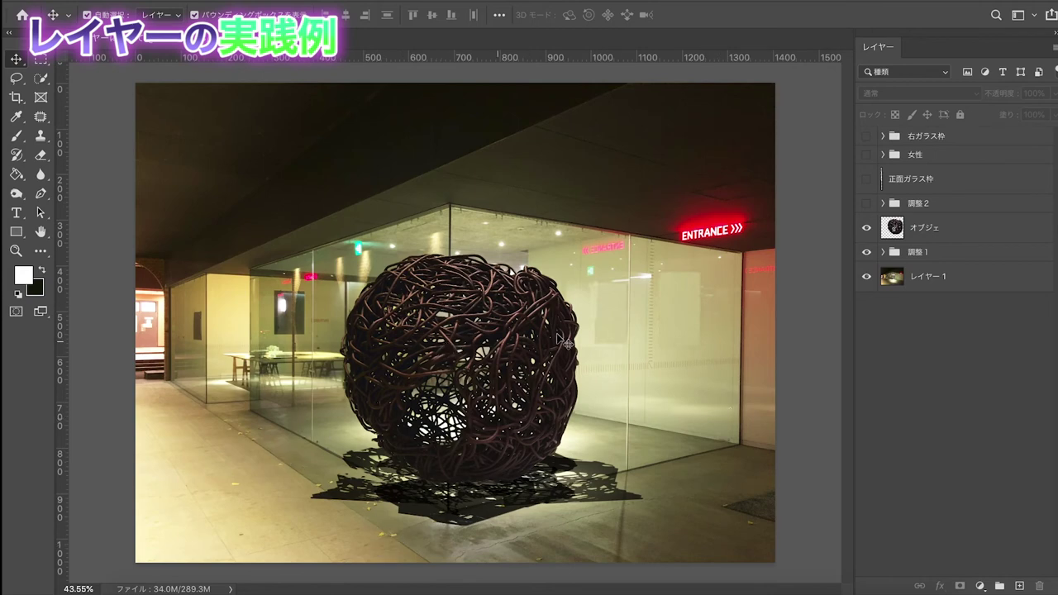
pyautogui.click(866, 206)
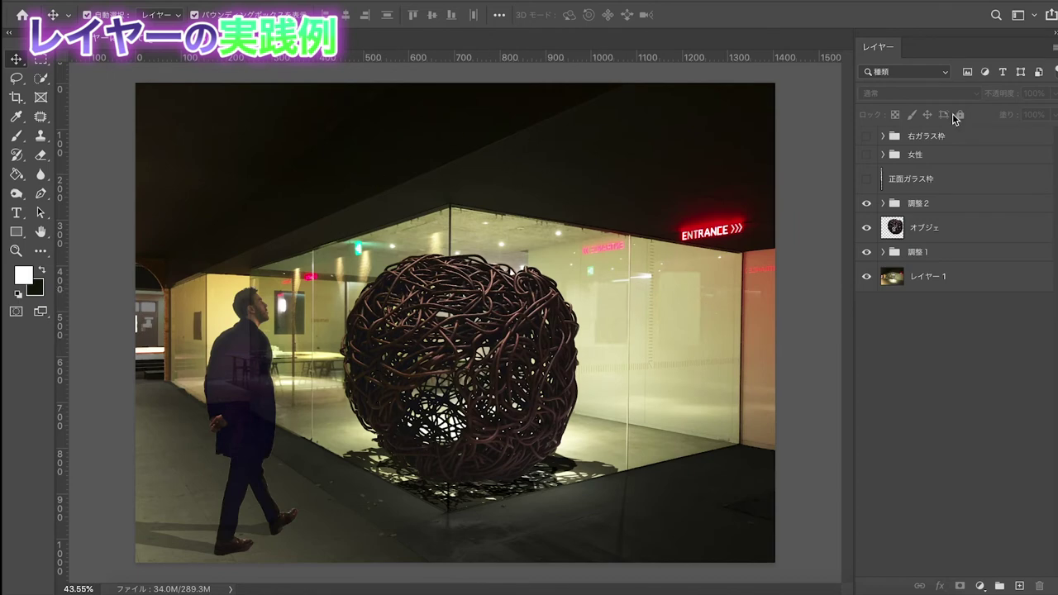
# Step: Try moving the sphere slightly right, then undo the move
pyautogui.click(507, 375)
pyautogui.moveTo(502, 365); pyautogui.dragTo(519, 369)
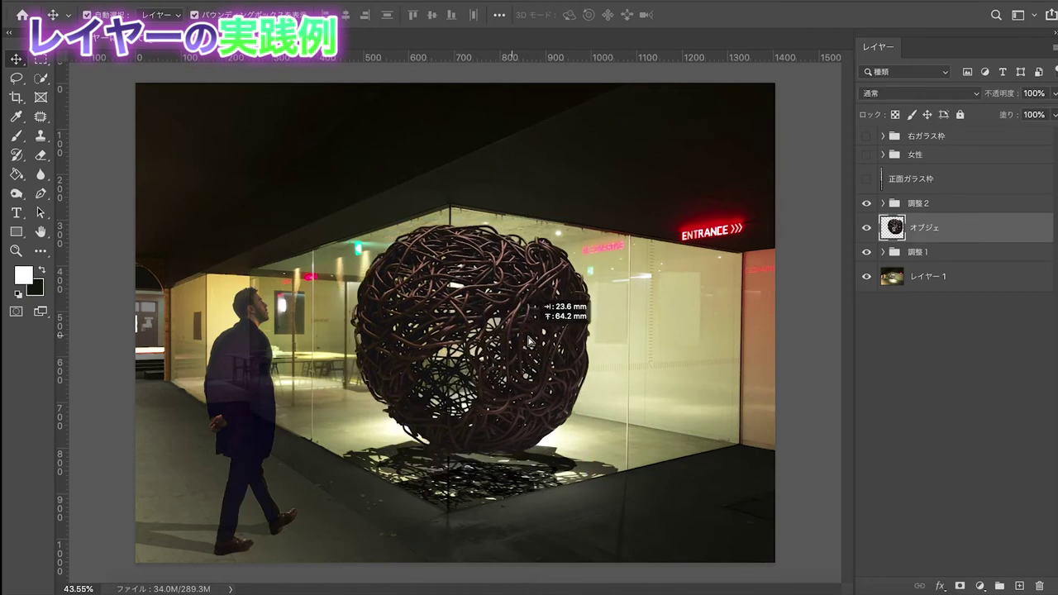
pyautogui.hotkey('ctrl', 'z')
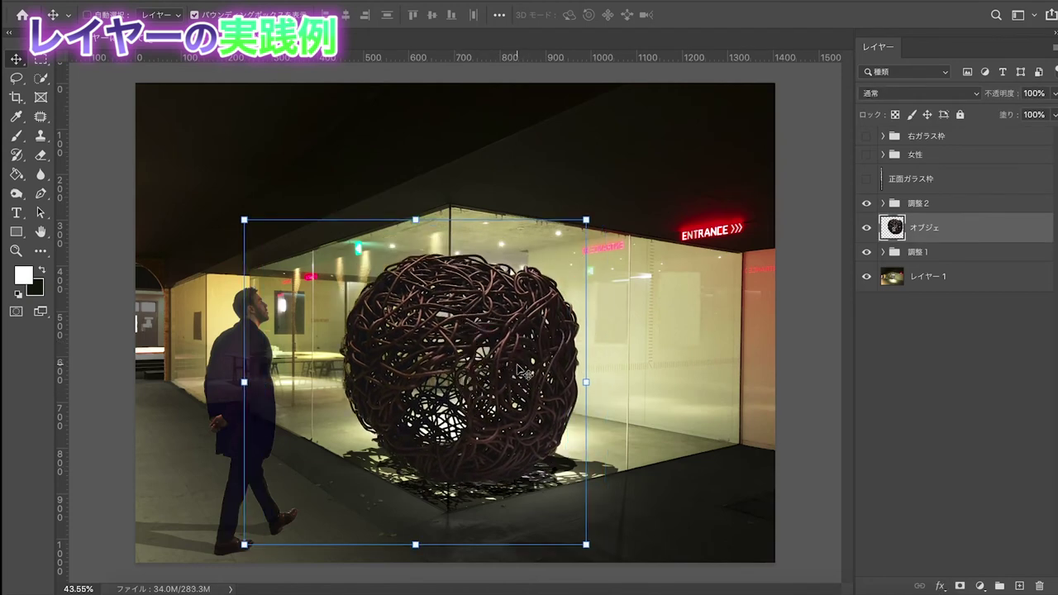
pyautogui.click(793, 161)
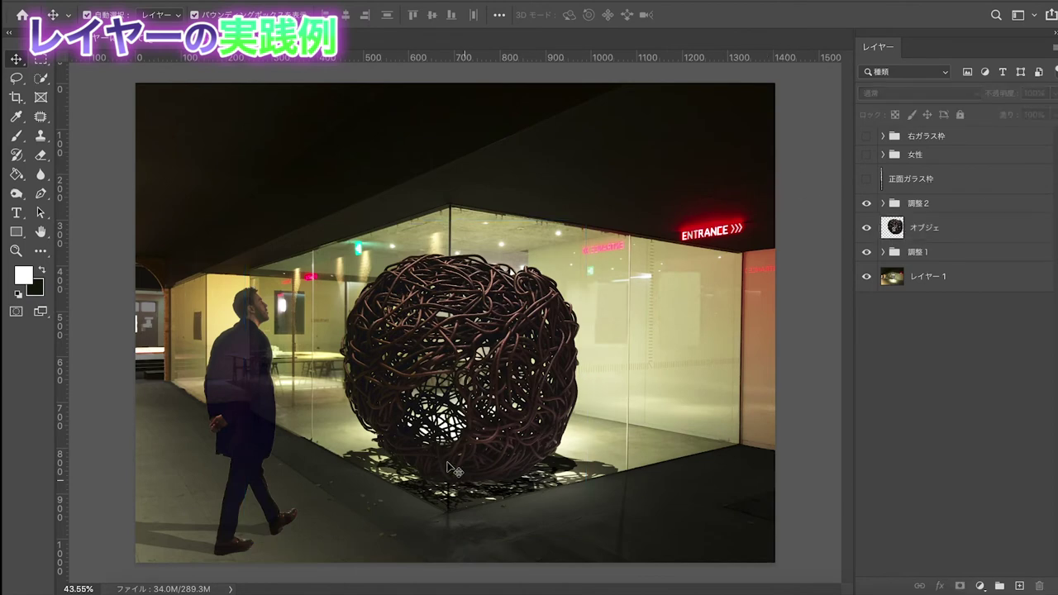
# Step: Zoom in and back out to view the whole composite of the man and sphere
pyautogui.scroll(2, 423, 371)
pyautogui.scroll(2, 422, 368)
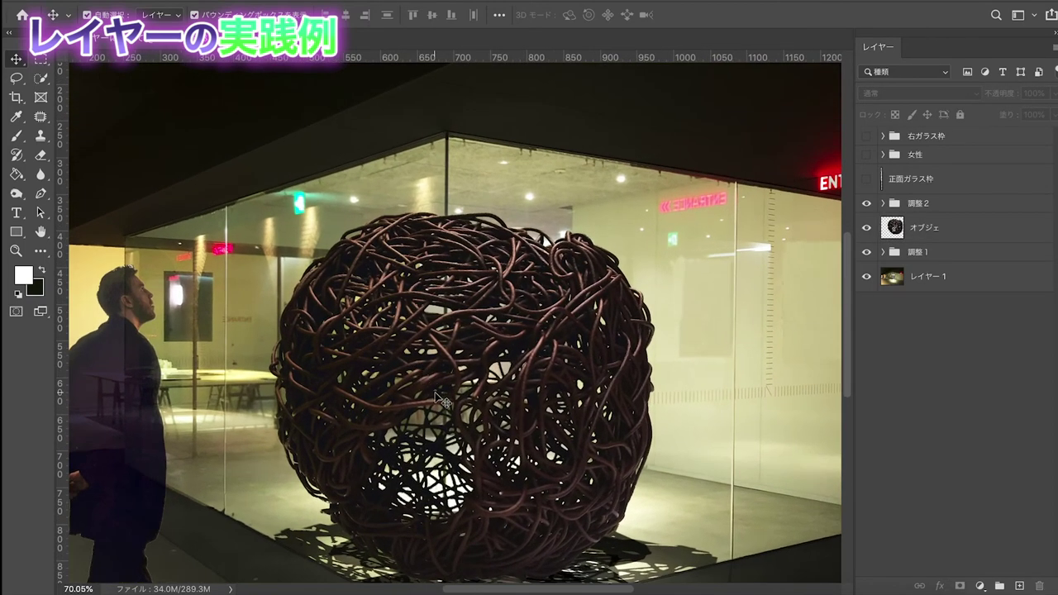
pyautogui.scroll(-3, 423, 371)
pyautogui.scroll(1, 447, 376)
pyautogui.scroll(2, 448, 374)
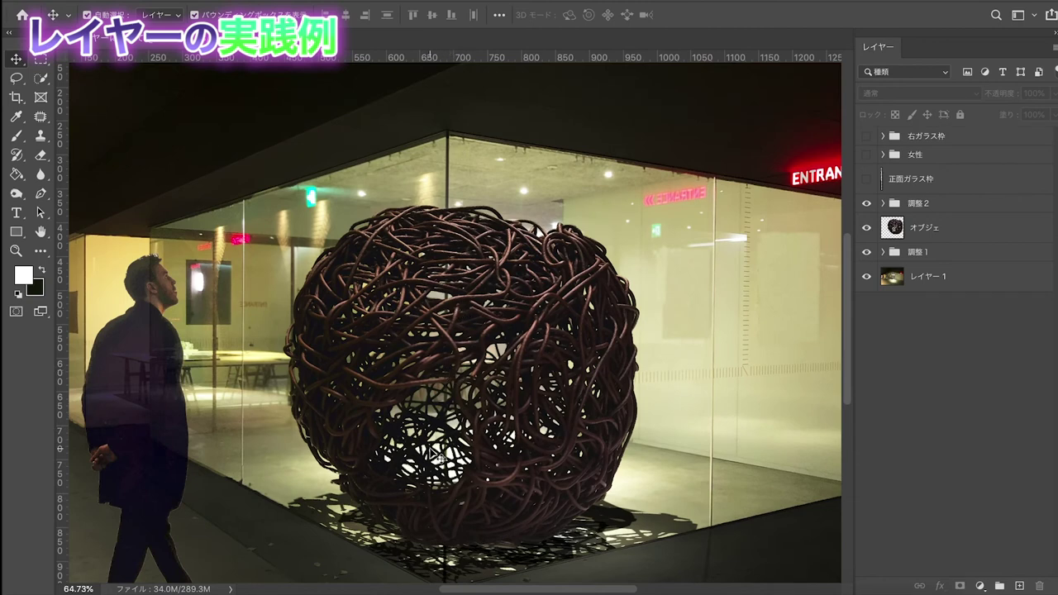
pyautogui.scroll(-1, 451, 372)
pyautogui.scroll(-1, 451, 372)
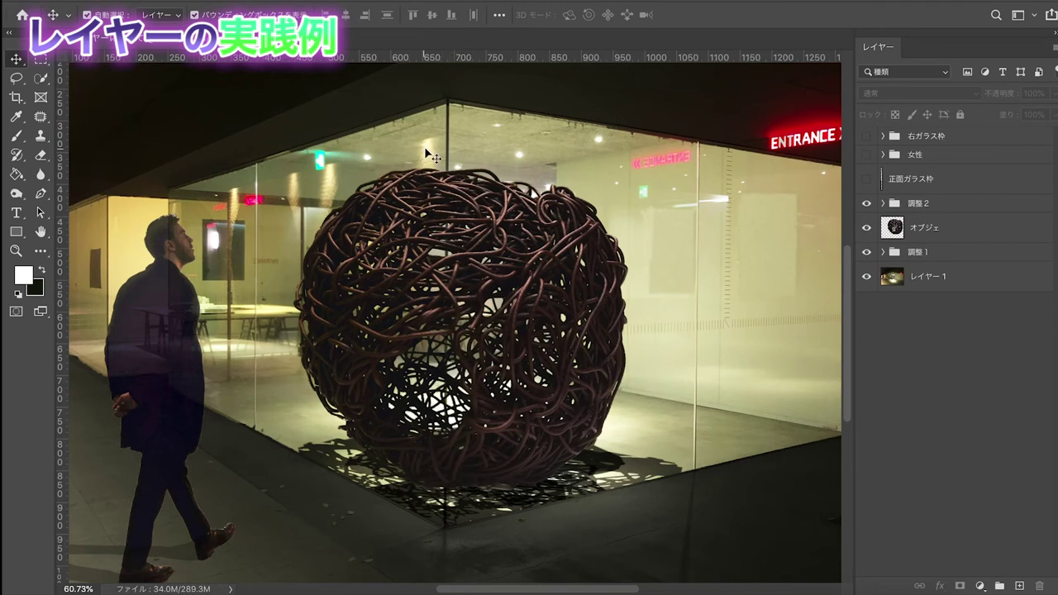
pyautogui.scroll(-2, 457, 387)
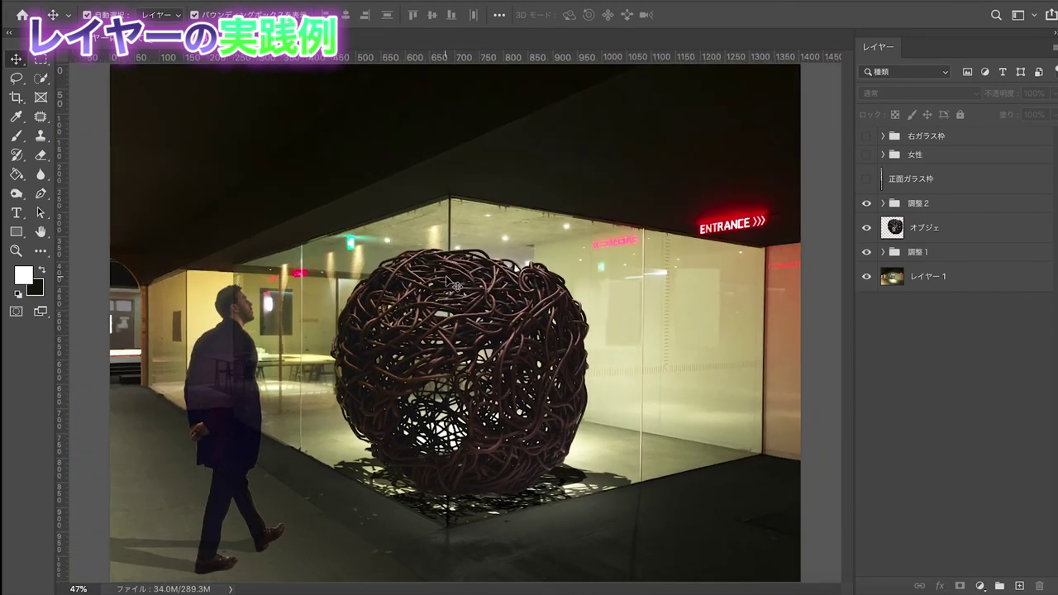
# Step: Auto-select areas of the canvas to identify their layers, ending on the オブジェ sphere
pyautogui.click(453, 181)
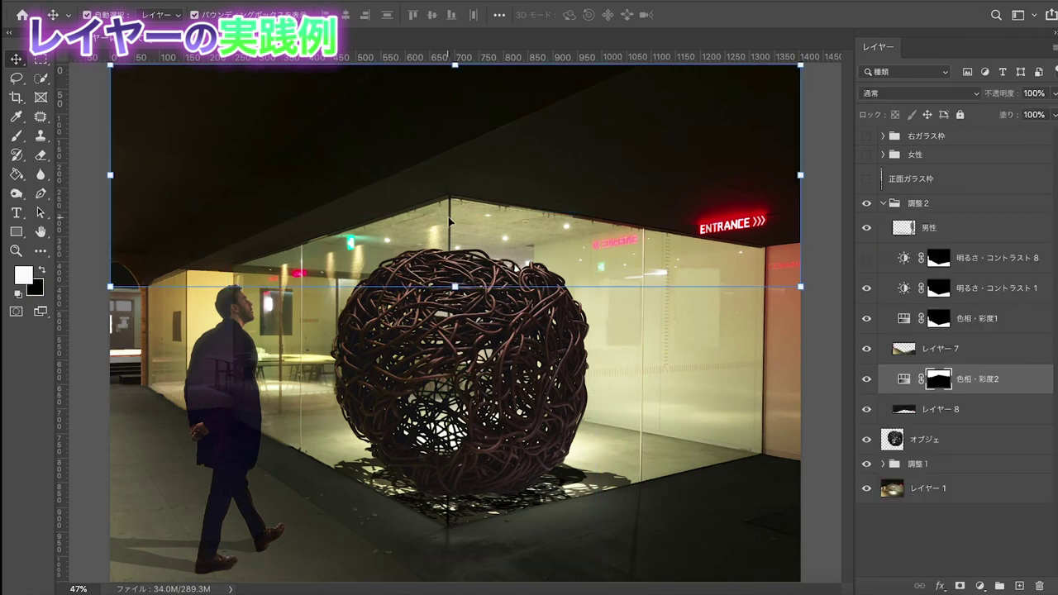
pyautogui.click(453, 321)
pyautogui.click(456, 321)
pyautogui.click(471, 171)
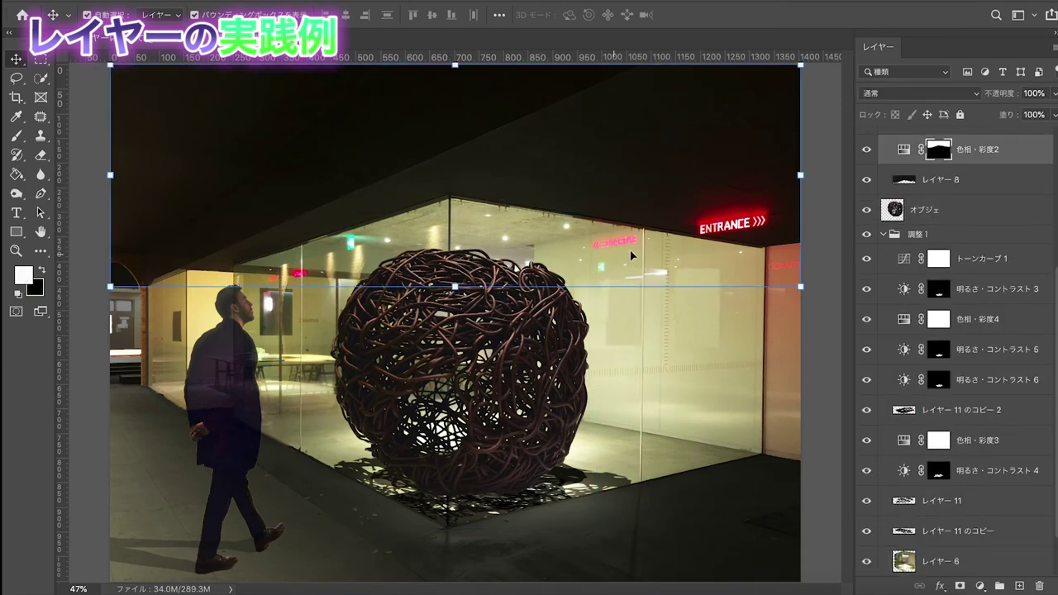
pyautogui.click(513, 363)
pyautogui.scroll(5, 899, 147)
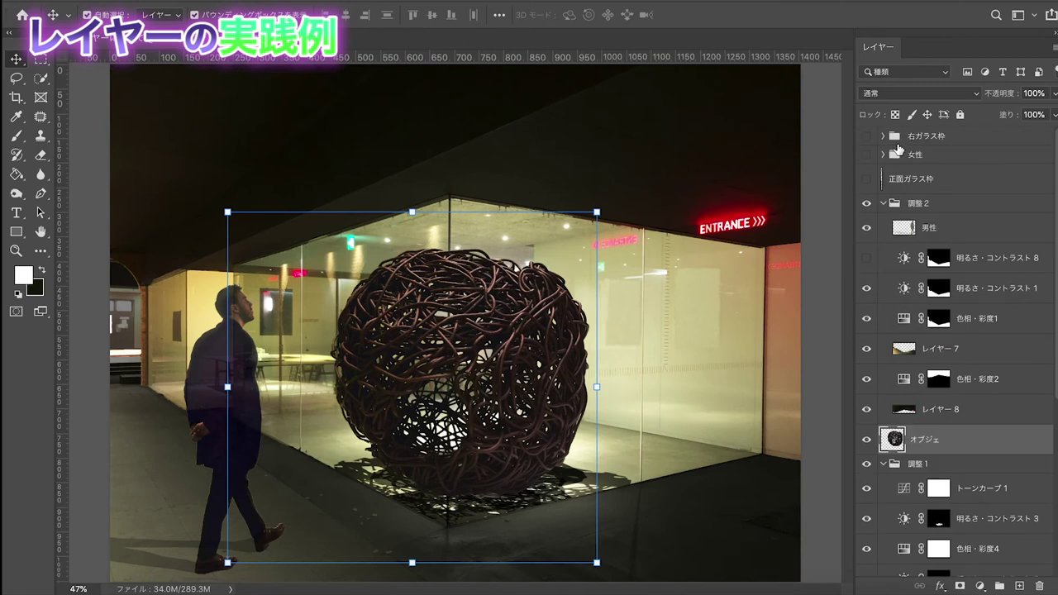
# Step: Collapse the 調整2 group and turn on the 正面ガラス枠 front glass frame layer
pyautogui.click(881, 186)
pyautogui.click(883, 204)
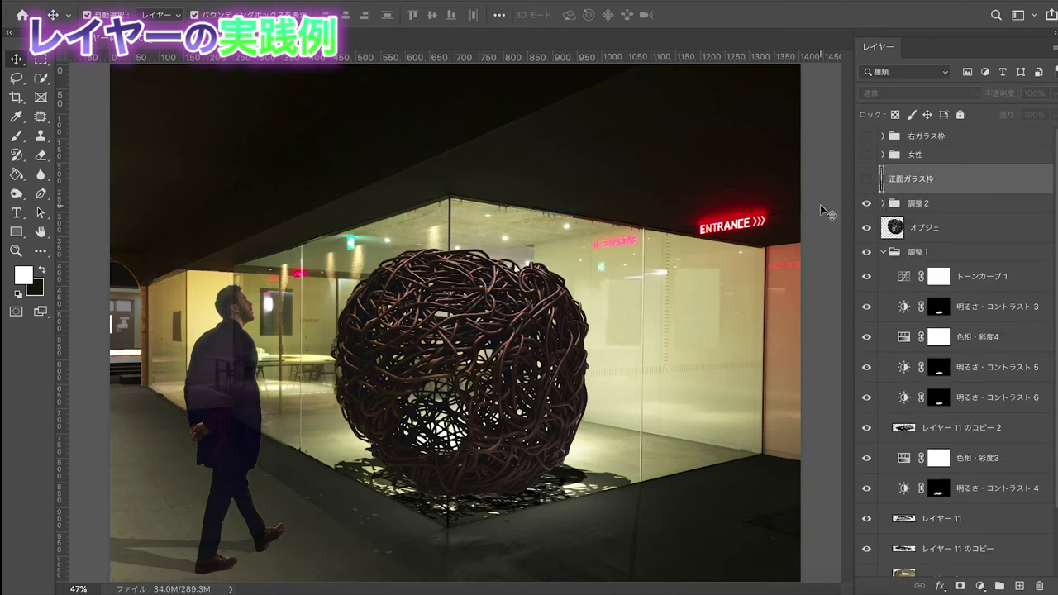
pyautogui.click(831, 214)
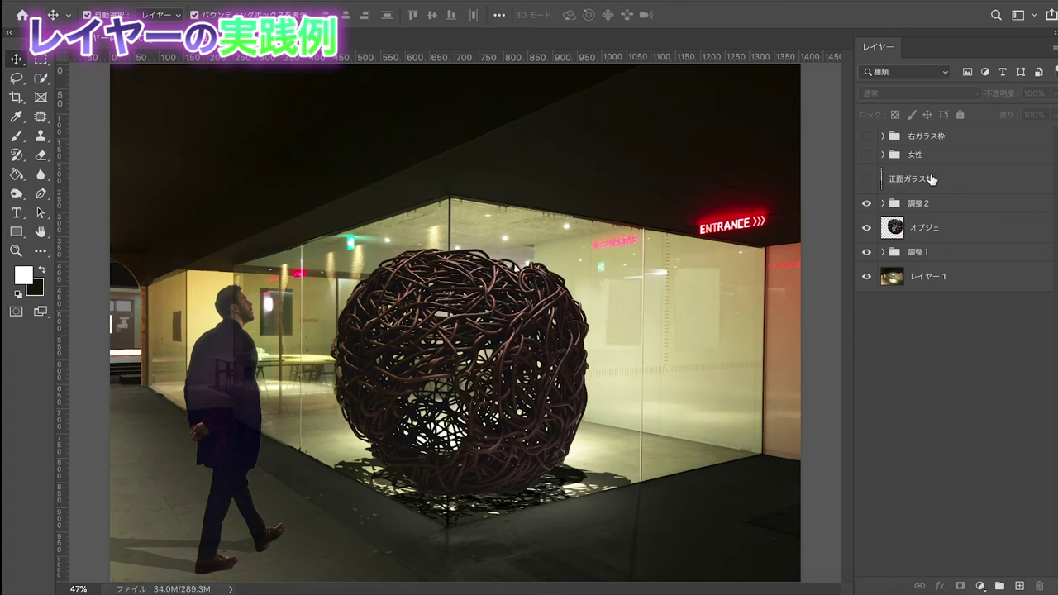
pyautogui.click(866, 181)
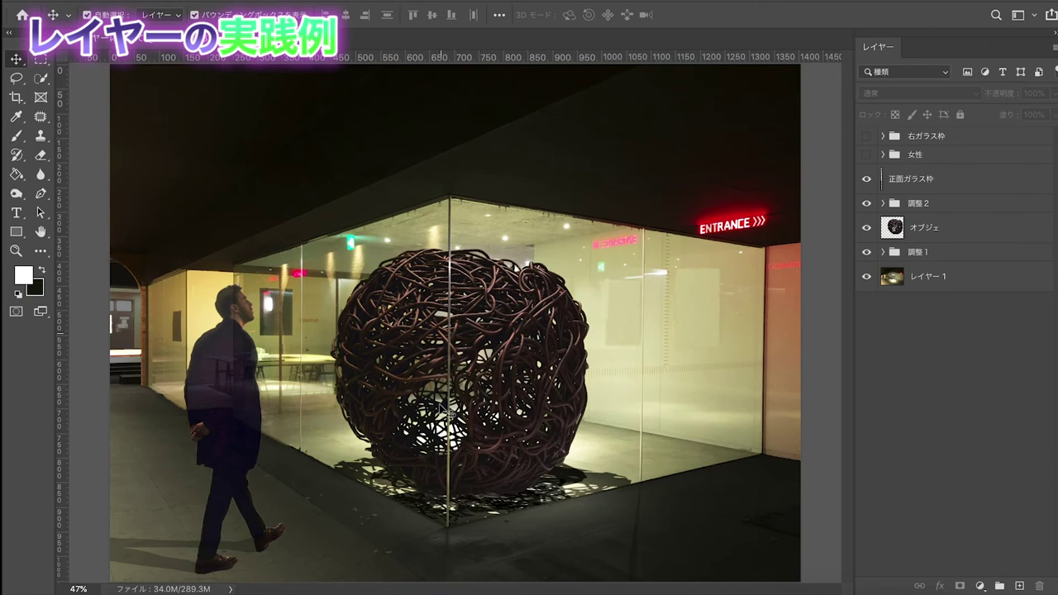
pyautogui.scroll(-1, 453, 453)
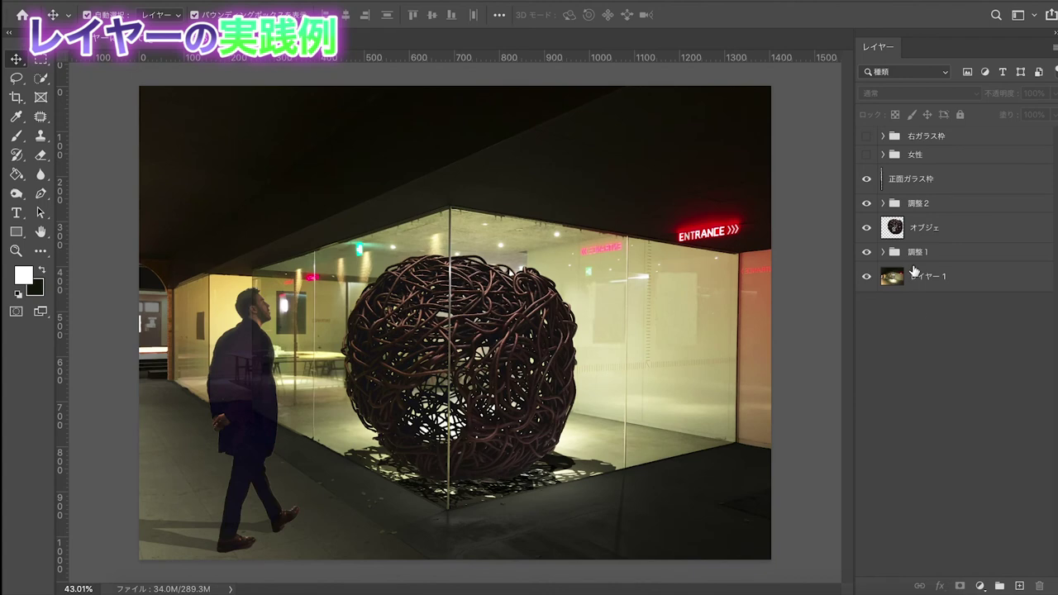
pyautogui.click(931, 178)
pyautogui.click(938, 278)
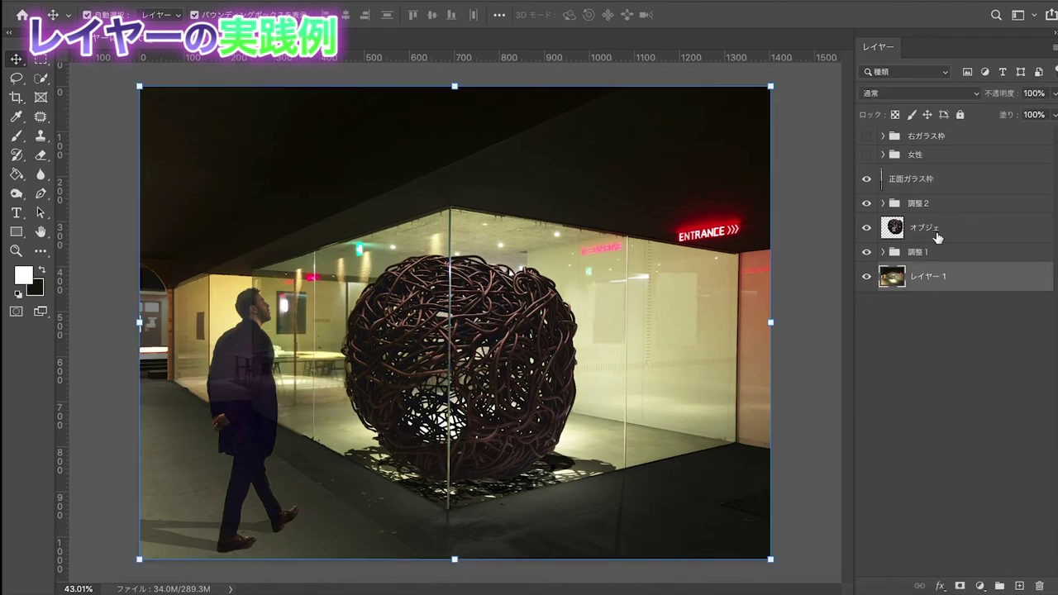
pyautogui.click(942, 186)
pyautogui.click(942, 227)
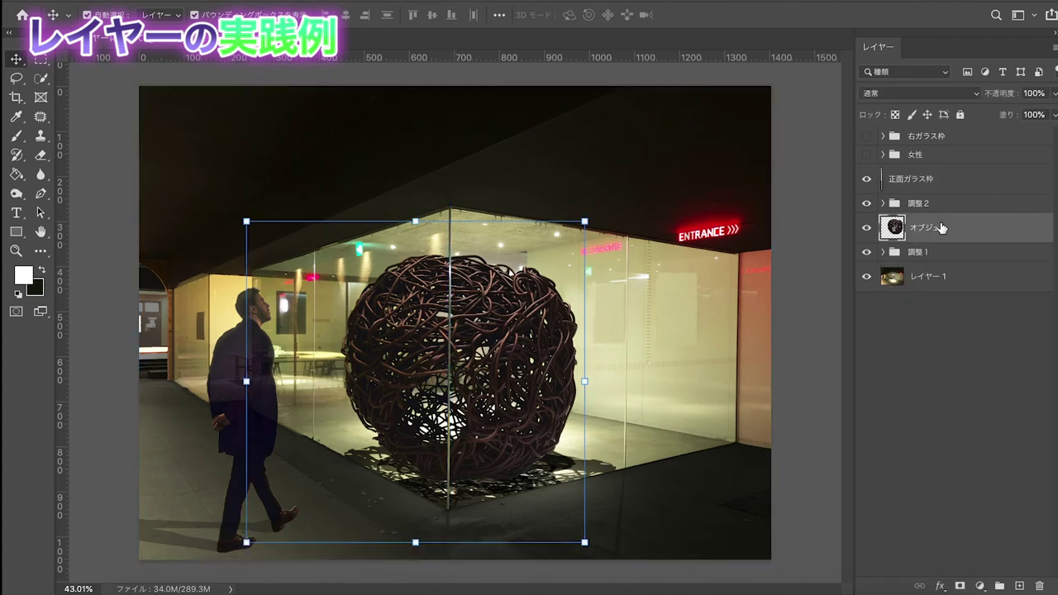
pyautogui.click(947, 294)
pyautogui.click(973, 175)
pyautogui.click(924, 309)
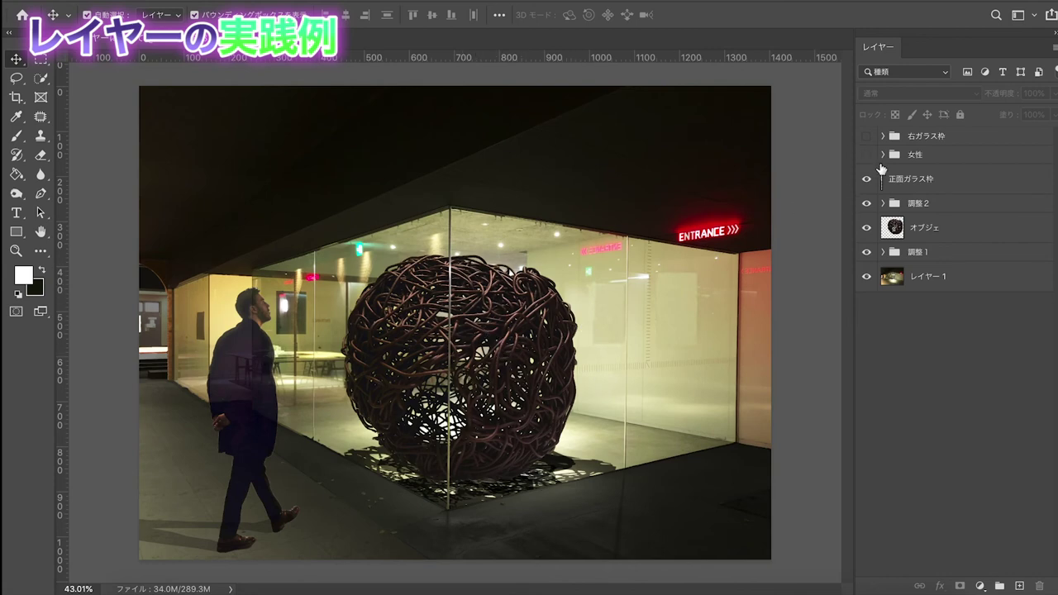
# Step: Show the 女性 woman group and zoom in to inspect her
pyautogui.click(867, 154)
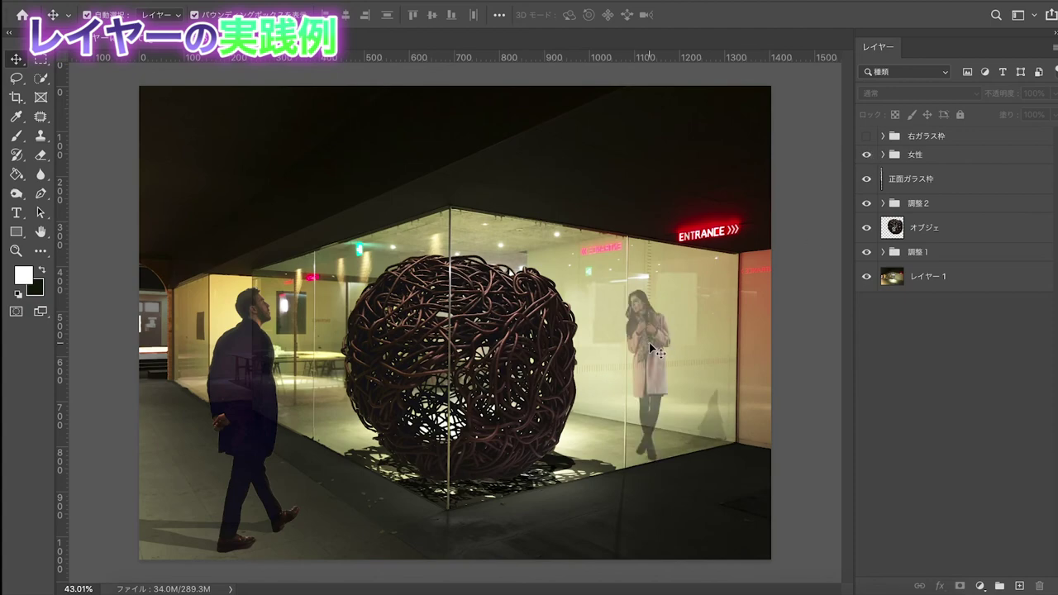
pyautogui.scroll(5, 636, 361)
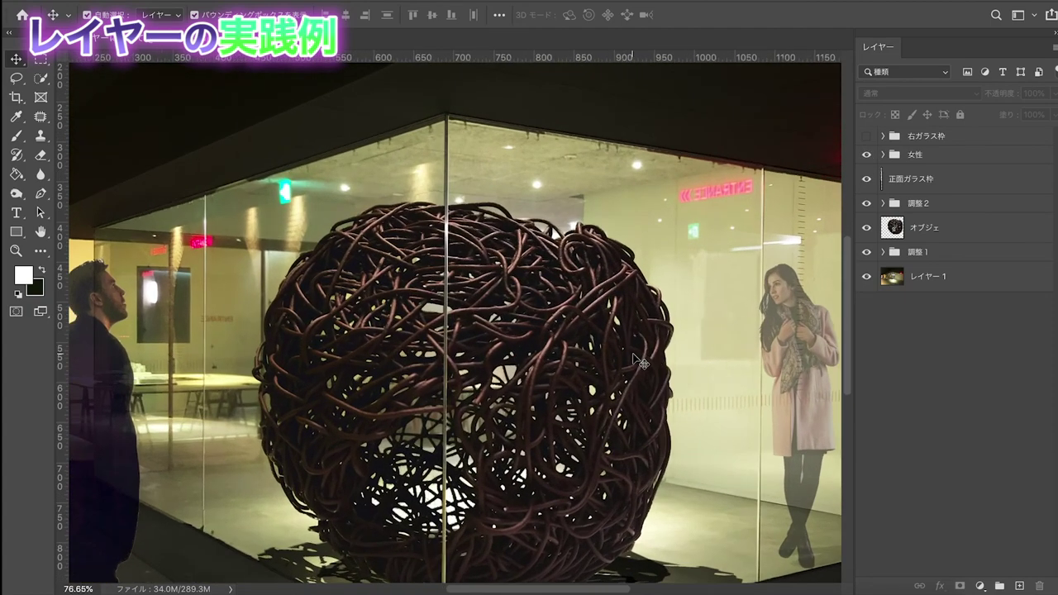
pyautogui.scroll(-3, 640, 361)
pyautogui.hscroll(2, 640, 361)
pyautogui.scroll(3, 431, 213)
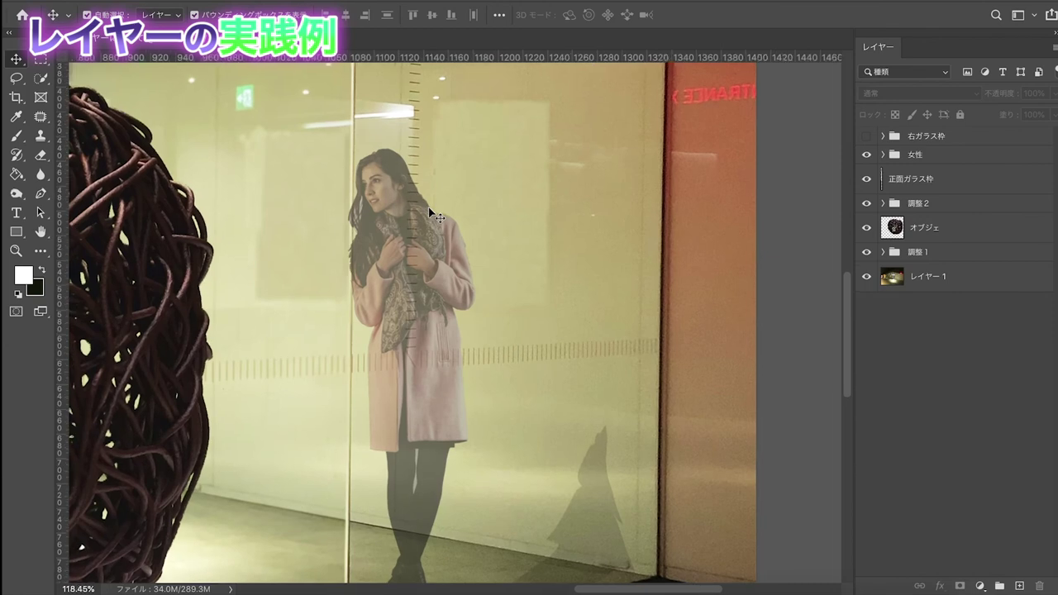
pyautogui.scroll(-2, 405, 238)
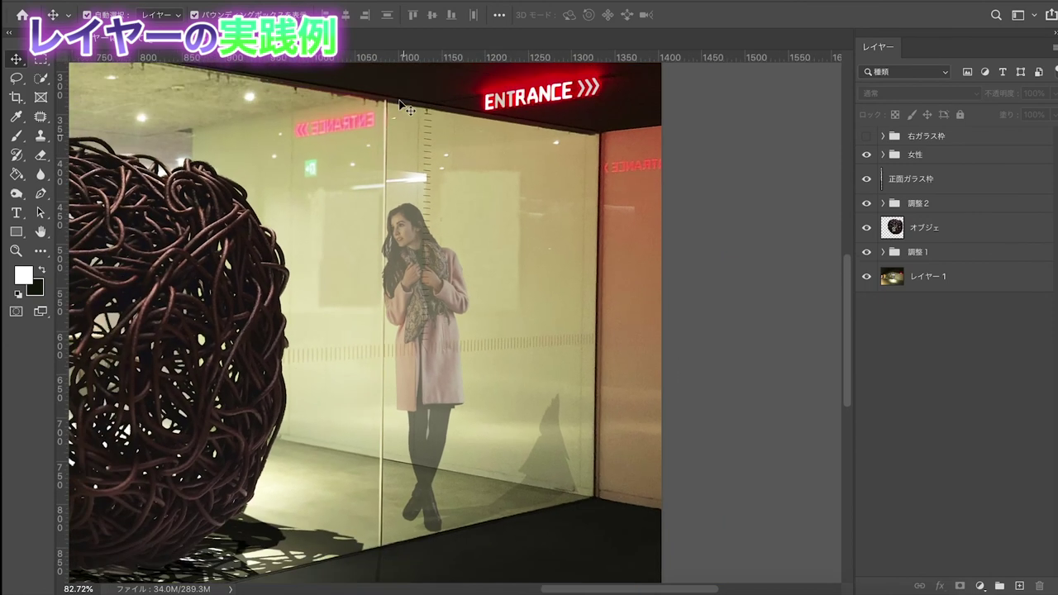
pyautogui.scroll(2, 397, 293)
# Step: Select the woman's layer レイヤー 13 and zoom back out to the full composite
pyautogui.click(364, 210)
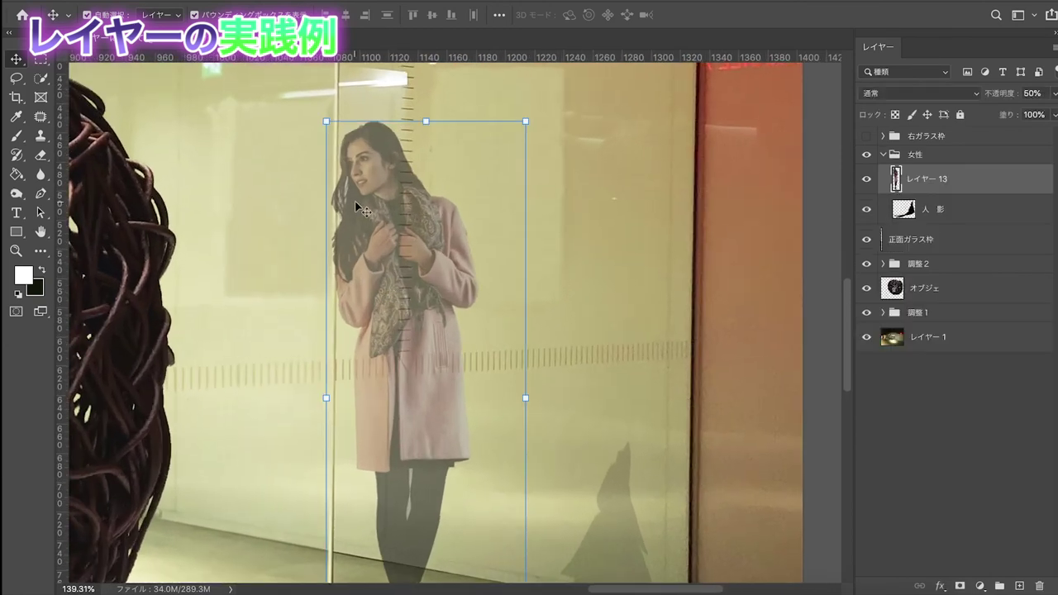
pyautogui.scroll(-1, 454, 319)
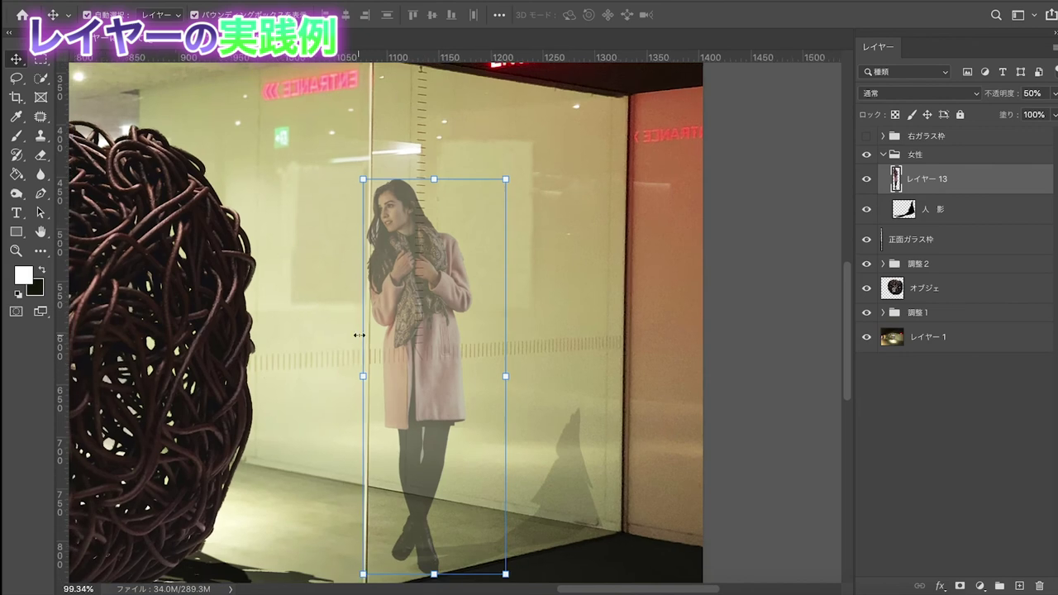
pyautogui.scroll(-2, 359, 335)
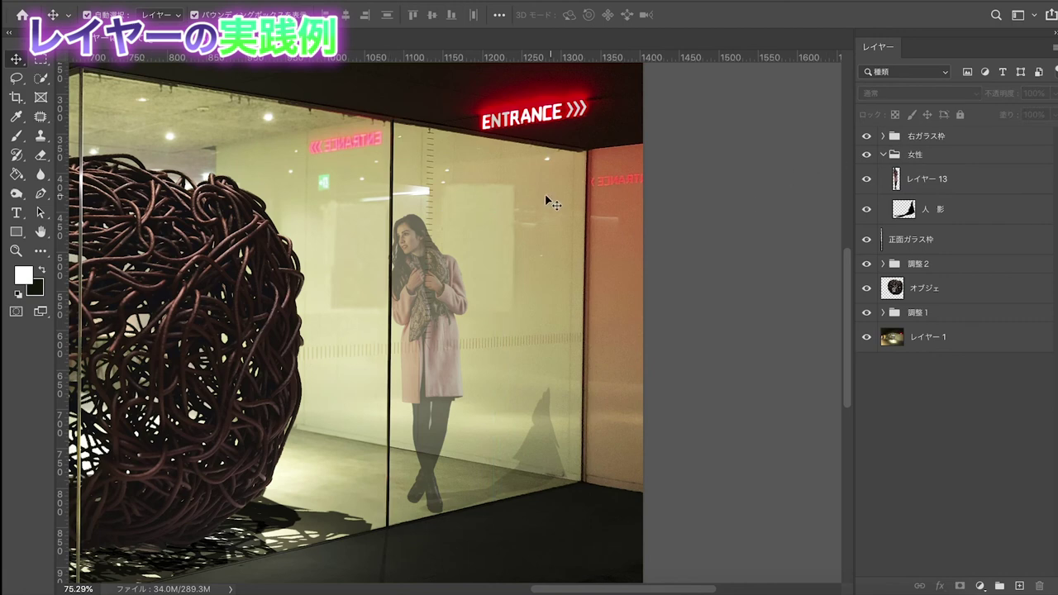
pyautogui.hscroll(-3, 404, 467)
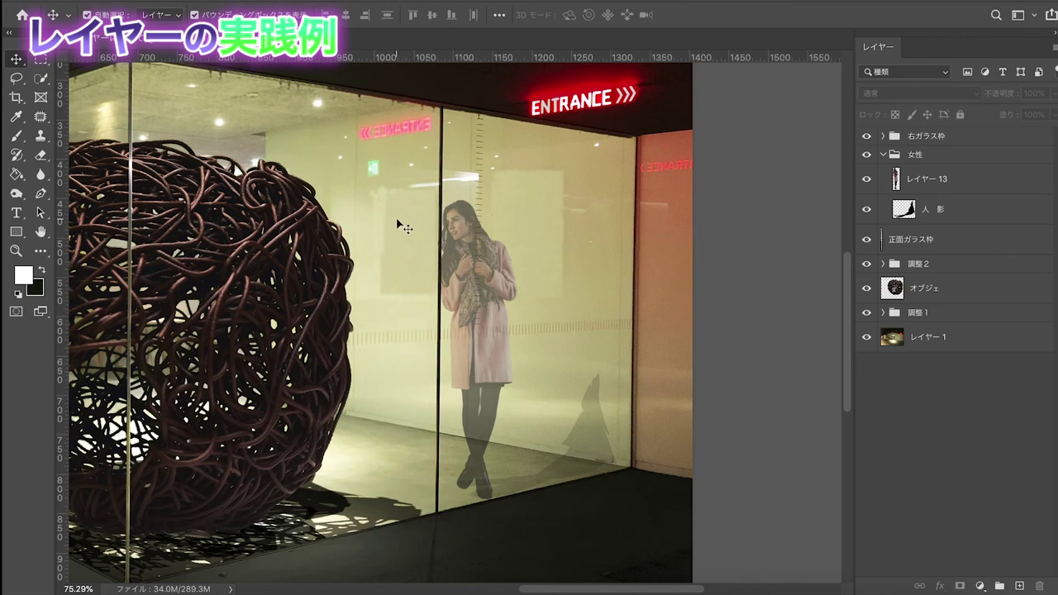
pyautogui.scroll(-3, 396, 218)
pyautogui.scroll(-3, 396, 217)
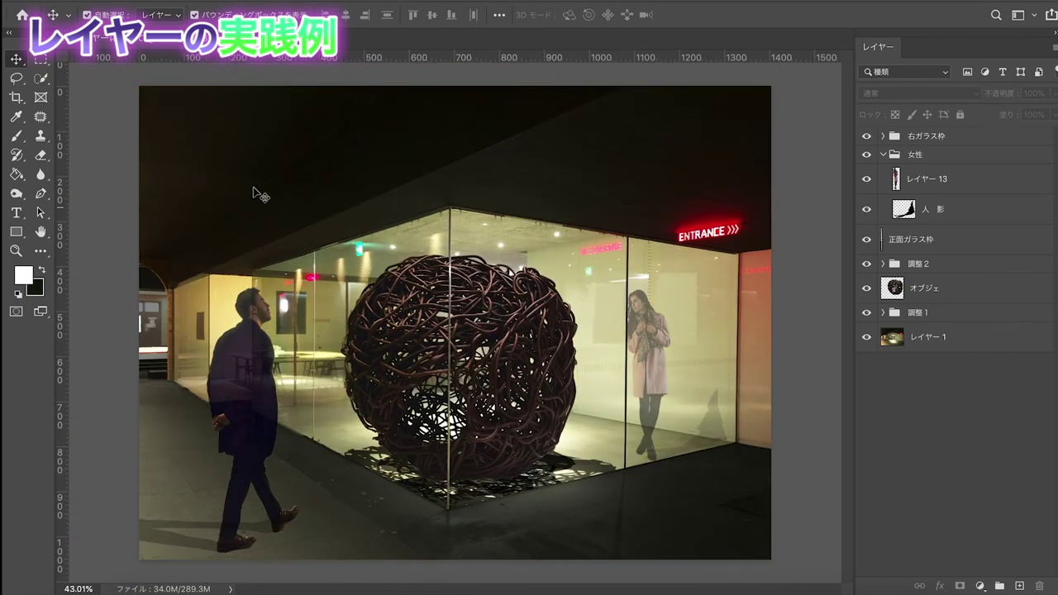